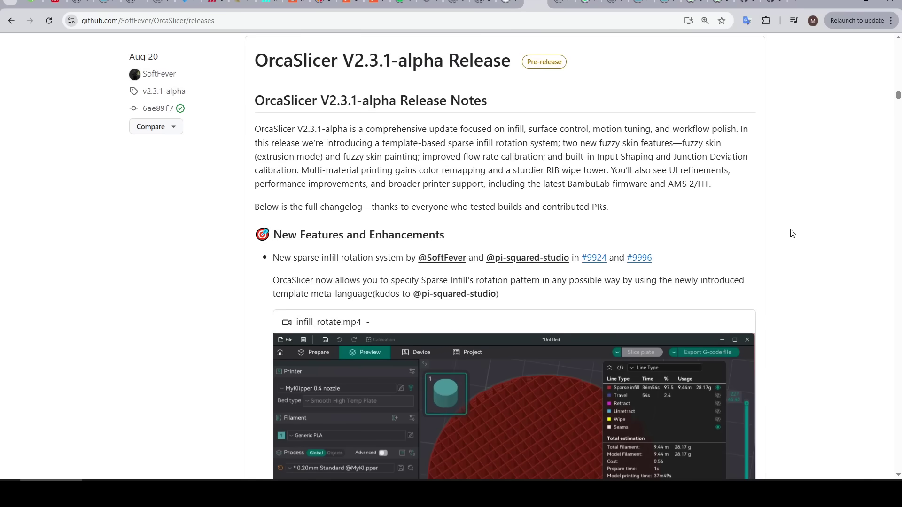
Scroll the GitHub release notes past the infill rotation and flow-rate sections
scroll(792, 233, down, 3)
scroll(789, 235, down, 14)
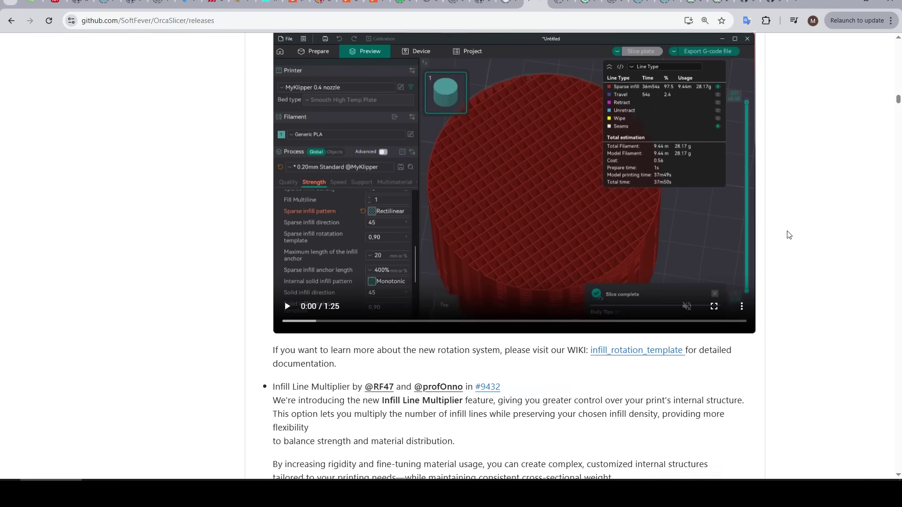
scroll(789, 234, down, 16)
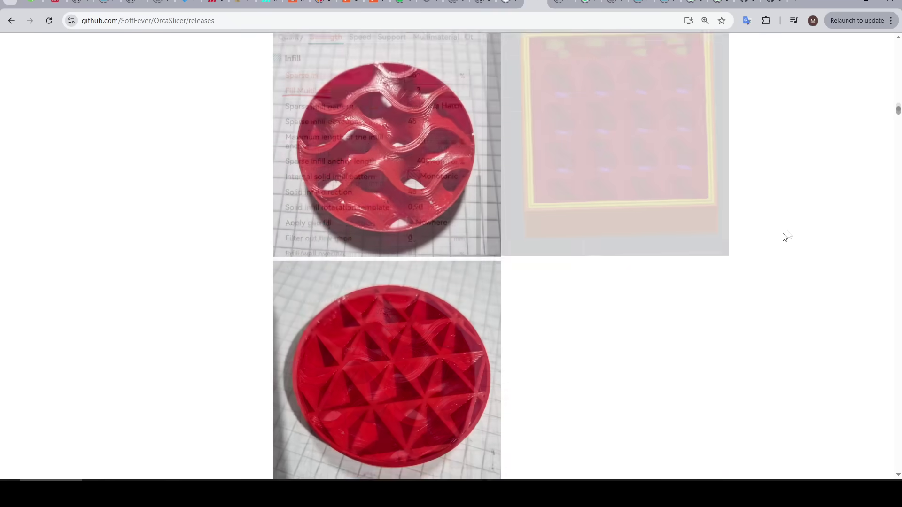
scroll(783, 237, down, 6)
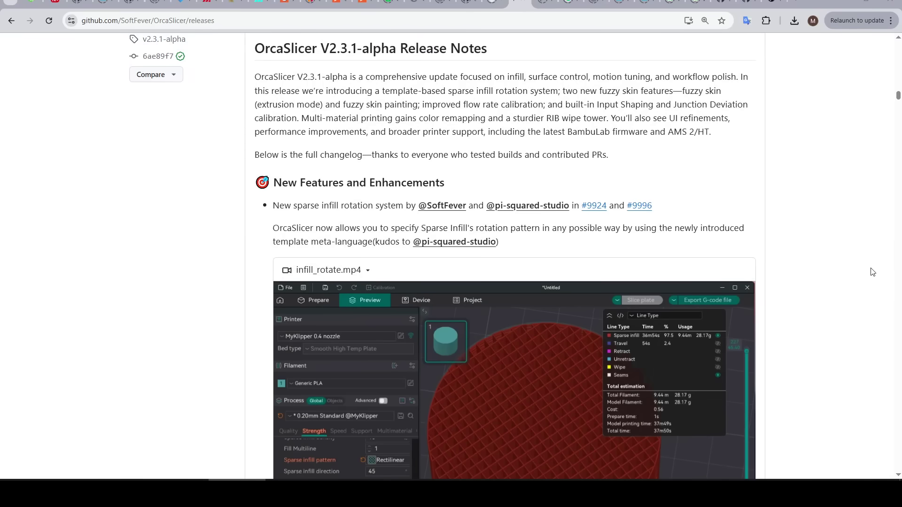
scroll(872, 272, down, 3)
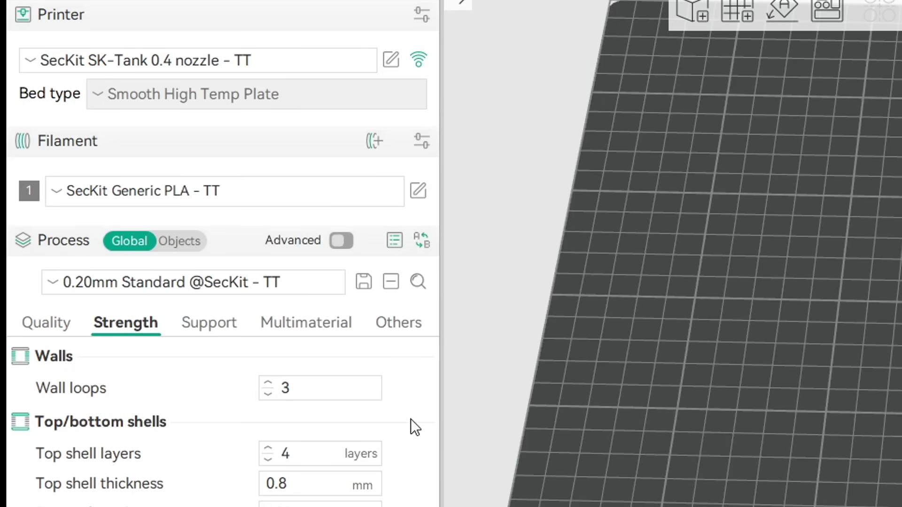
Enable the Advanced process settings and change the sparse infill direction from 45° to 30°
click(345, 246)
scroll(116, 293, down, 4)
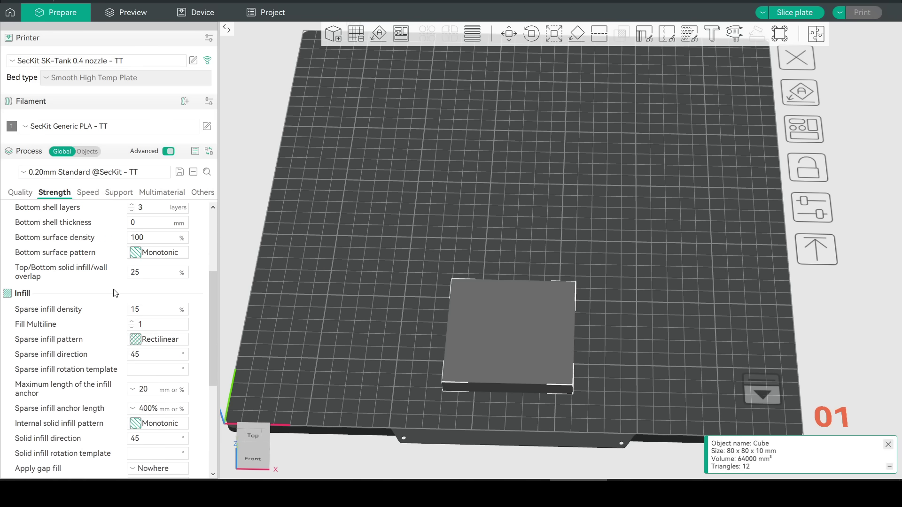
scroll(115, 293, down, 3)
click(138, 269)
double_click(131, 274)
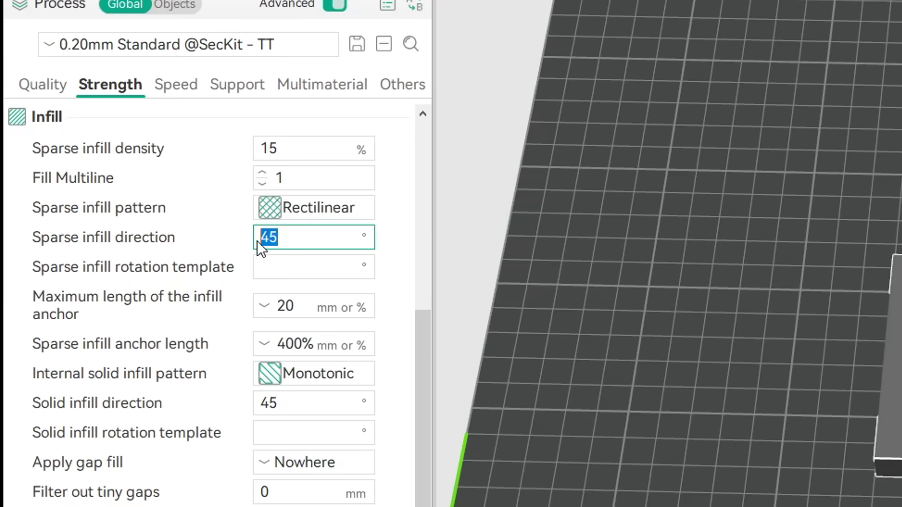
text(30)
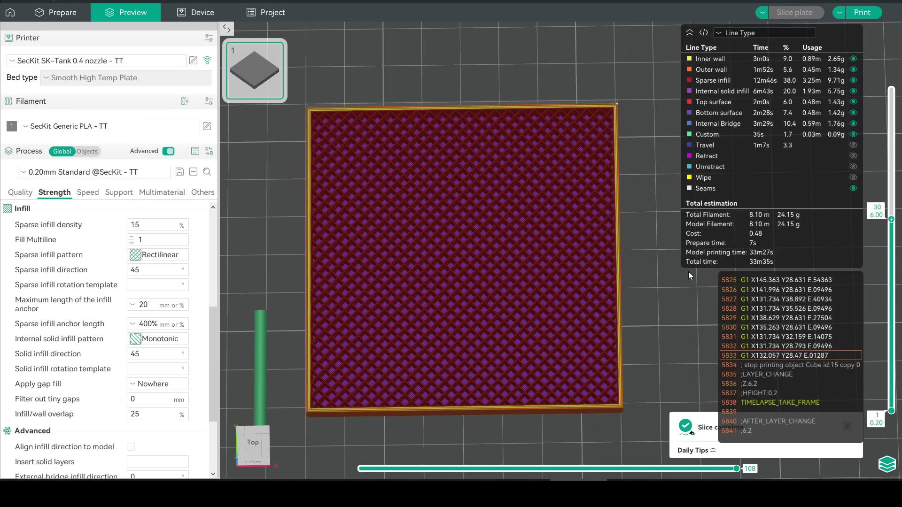
Select the Sparse infill rotation template field for editing
scroll(892, 224, down, 8)
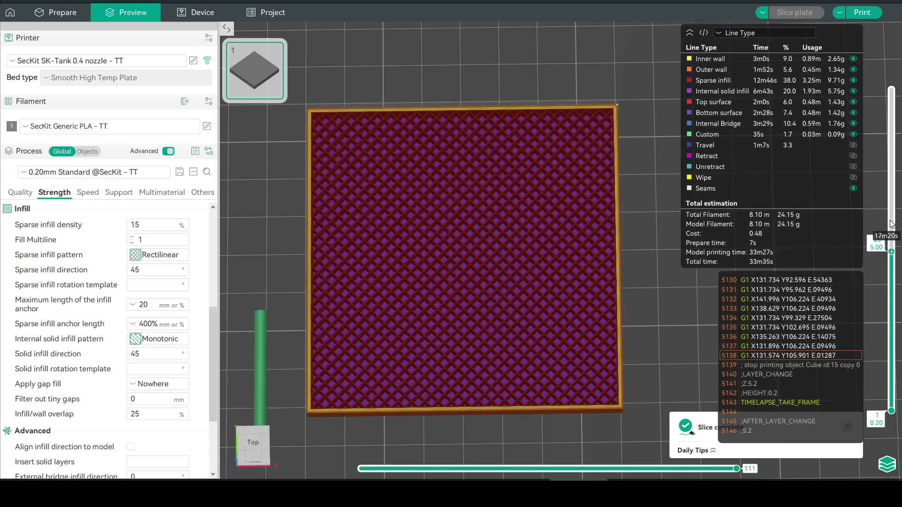
scroll(892, 224, up, 14)
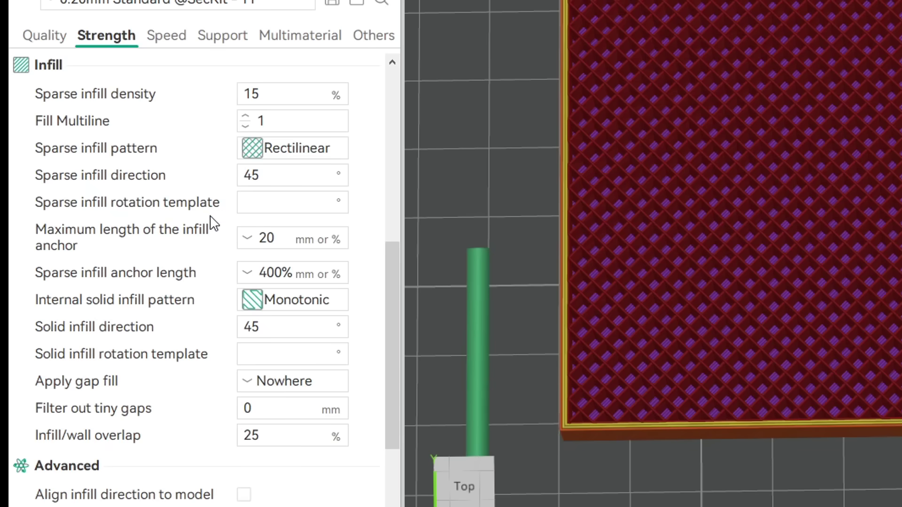
mouse_move(104, 290)
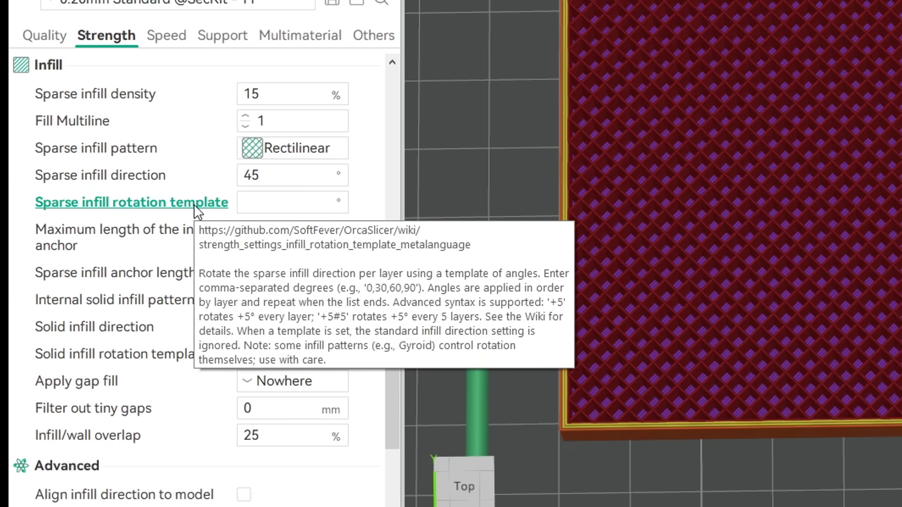
click(272, 200)
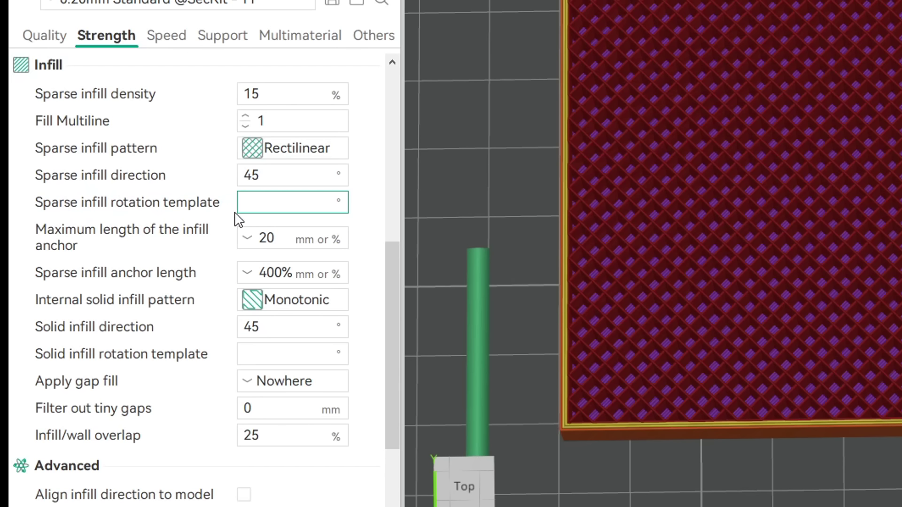
Open the rotation template wiki page, browse its examples, and return to Quick examples
click(214, 203)
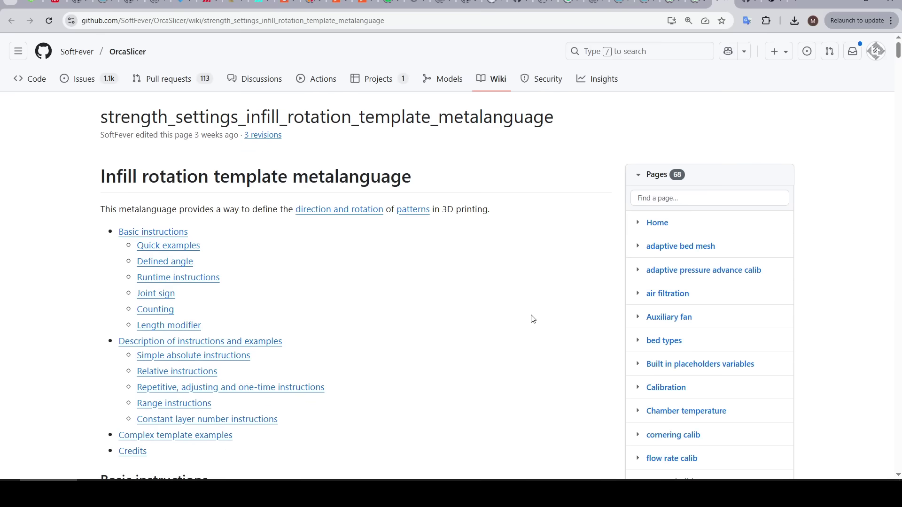
scroll(532, 318, down, 15)
scroll(531, 320, down, 20)
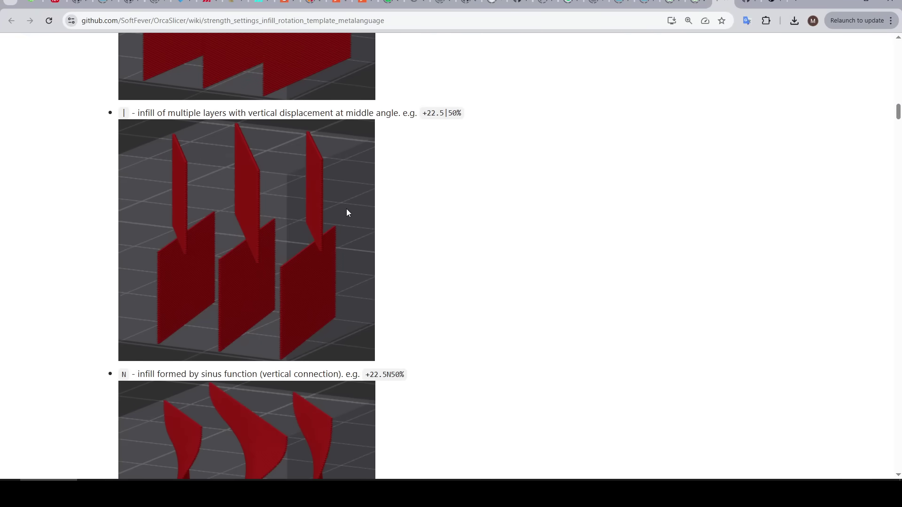
scroll(347, 212, down, 8)
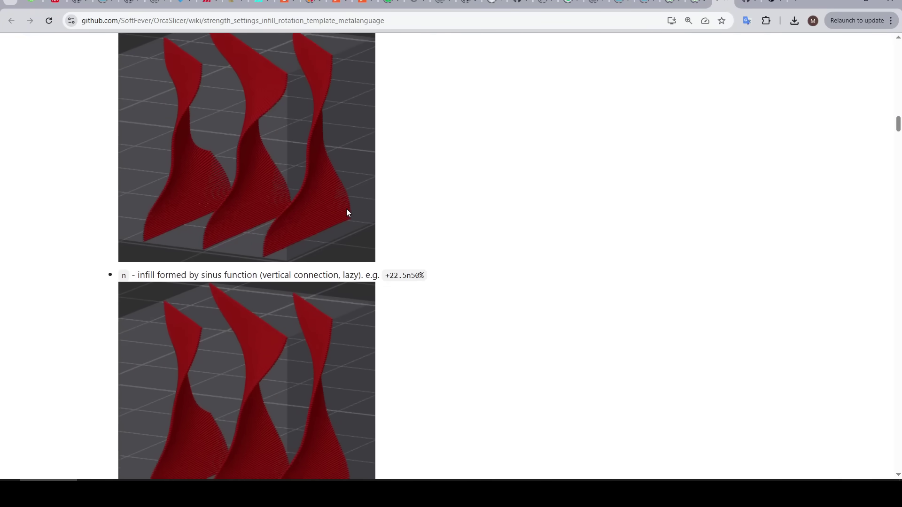
scroll(347, 212, down, 5)
key(alt+Left)
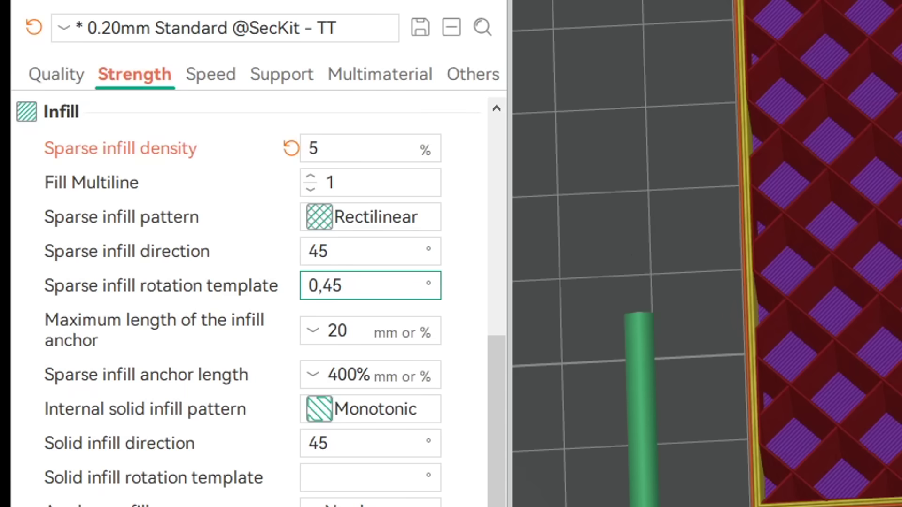
Commit the 0,45,135 rotation template, then put the template field back into editing
key(Return)
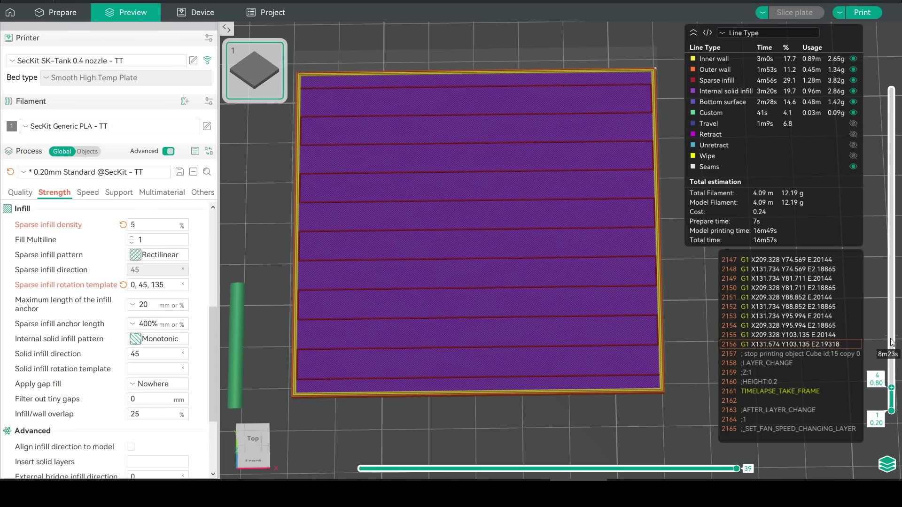
scroll(891, 343, up, 1)
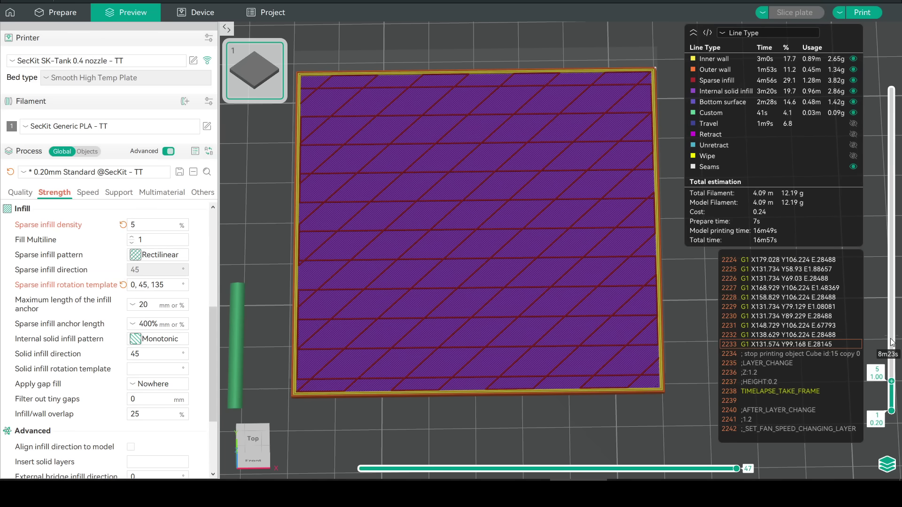
scroll(892, 343, up, 1)
scroll(892, 343, up, 8)
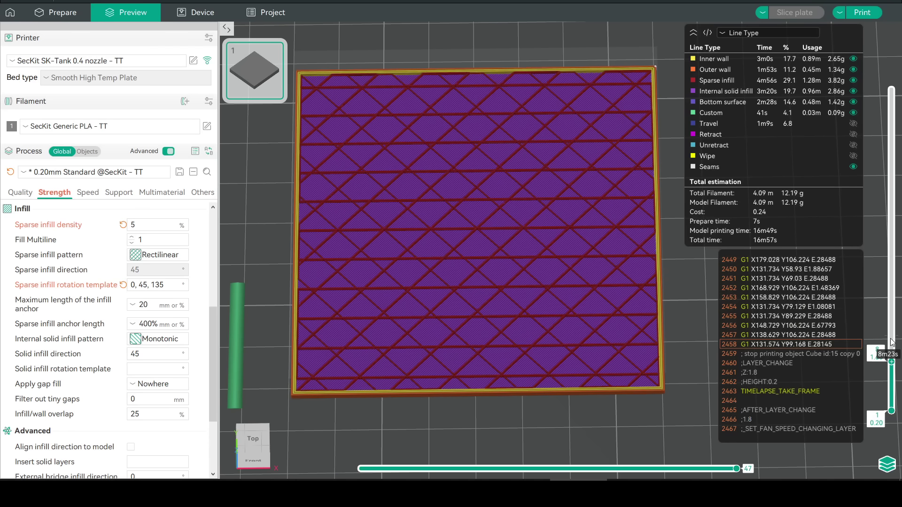
click(166, 286)
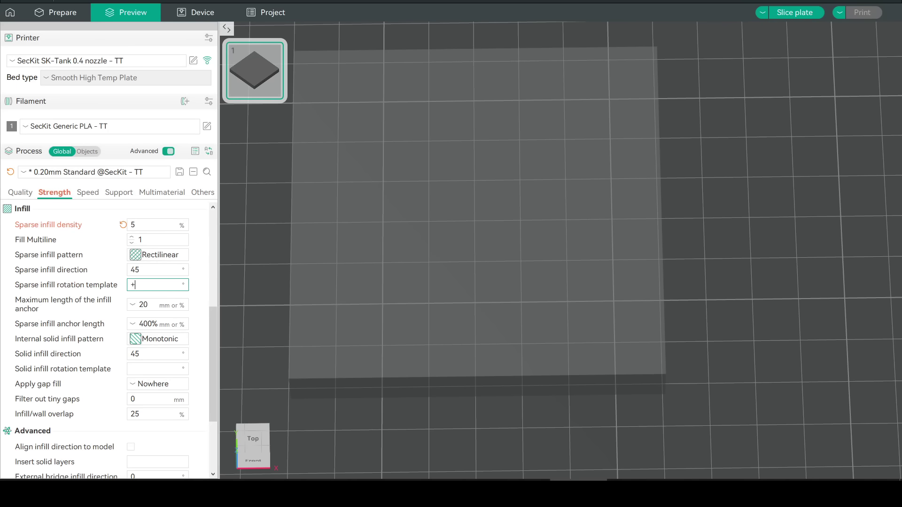
Apply the +1 rotation template, re-slice the plate, and preview up to layer 5
key(Return)
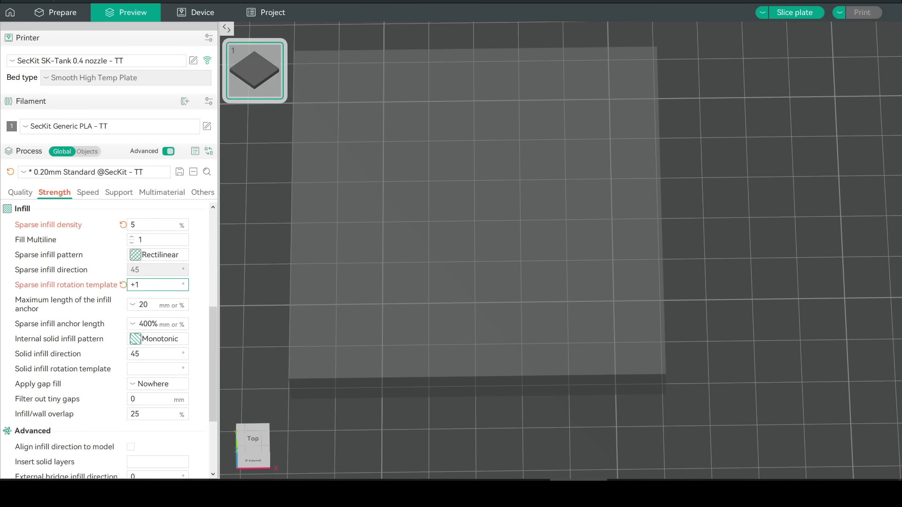
click(798, 12)
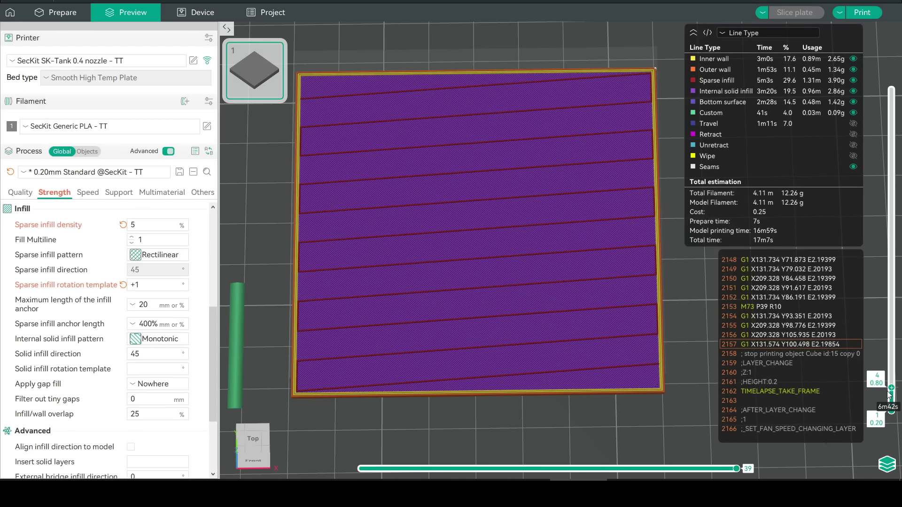
drag(890, 394, 868, 55)
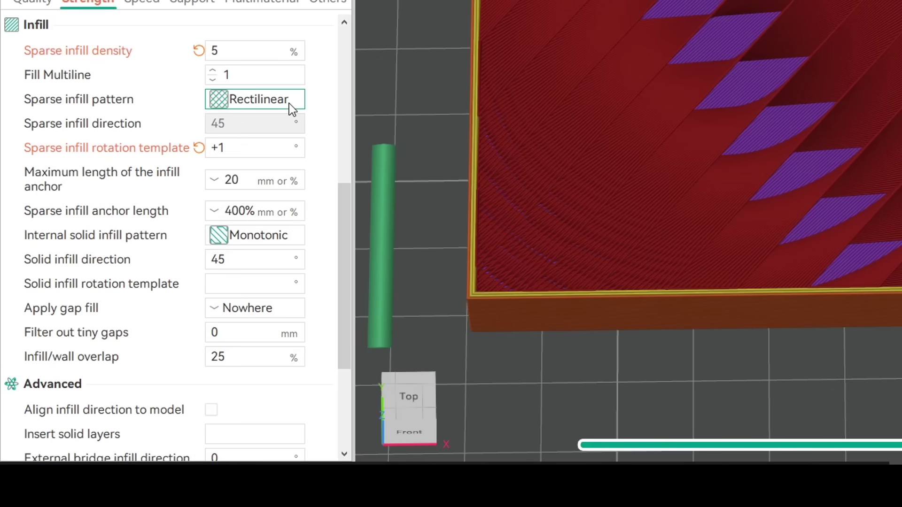
Pick Gyroid sparse infill, preview up to layer 19, and orbit the Onshape test part
click(289, 104)
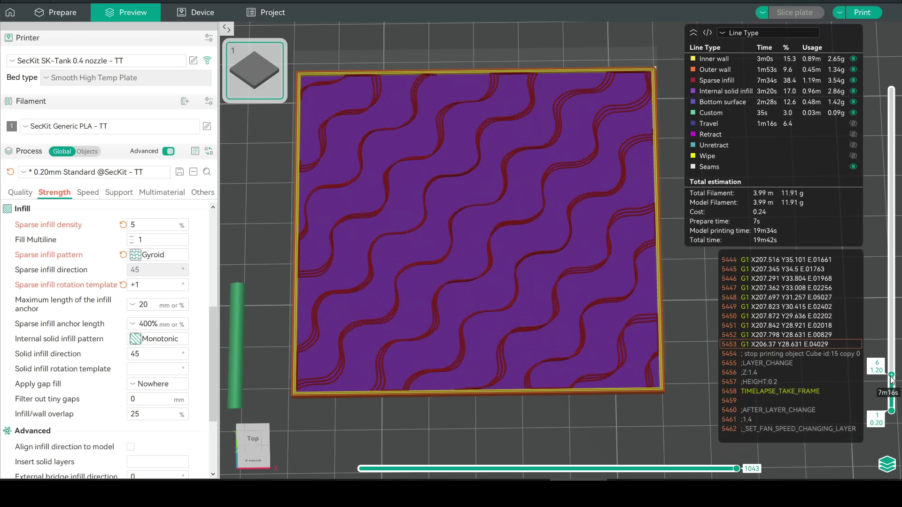
drag(891, 378, 882, 92)
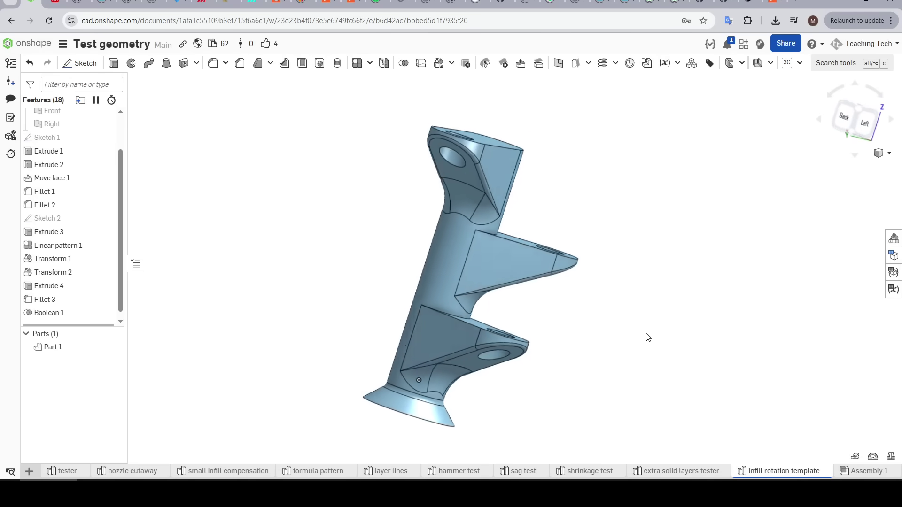
right_drag(648, 337, 590, 346)
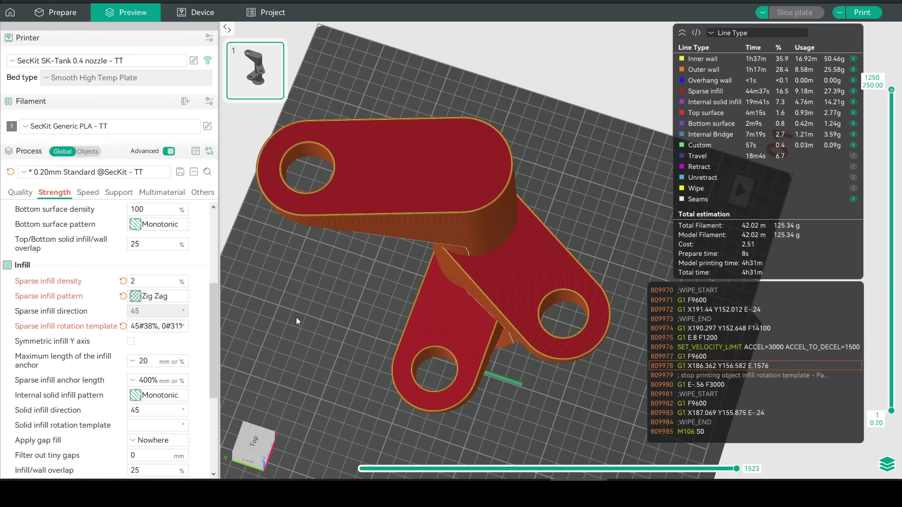
Complete the bracket's rotation template by adding the final -30#31% entry after 0#31%
click(143, 284)
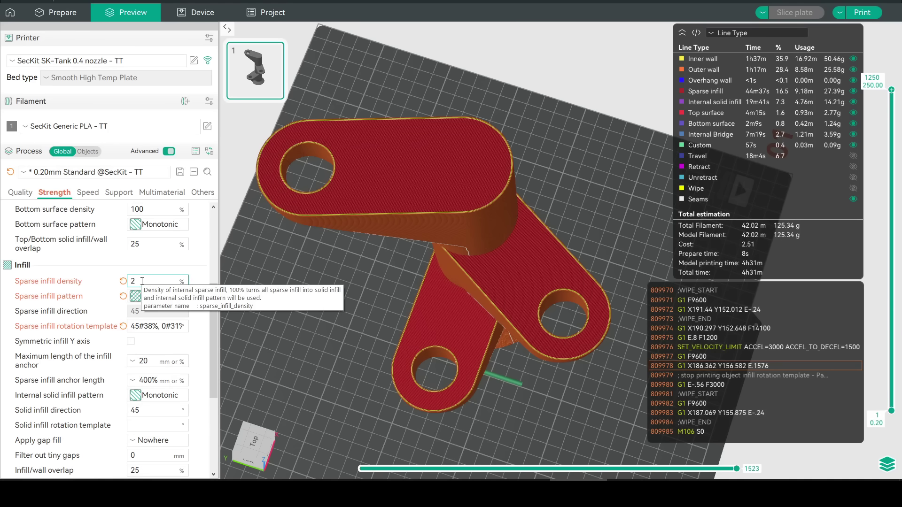
click(262, 295)
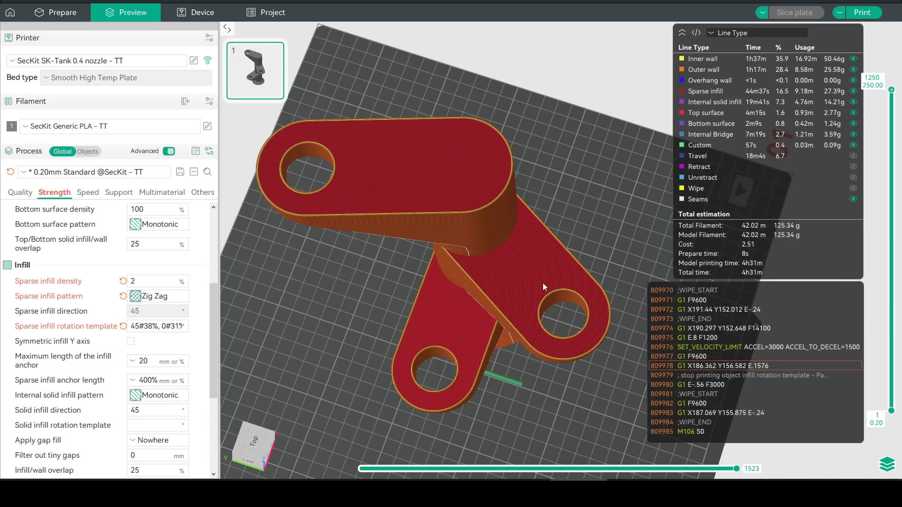
click(158, 326)
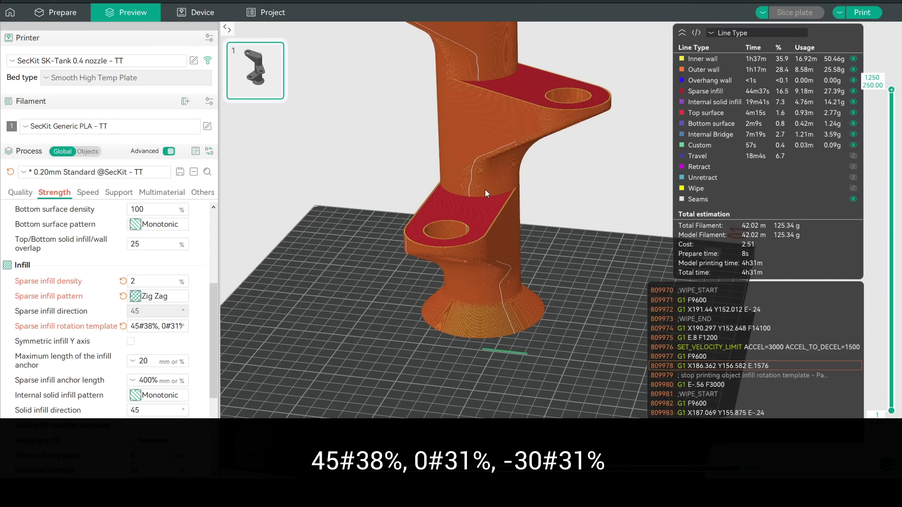
click(183, 326)
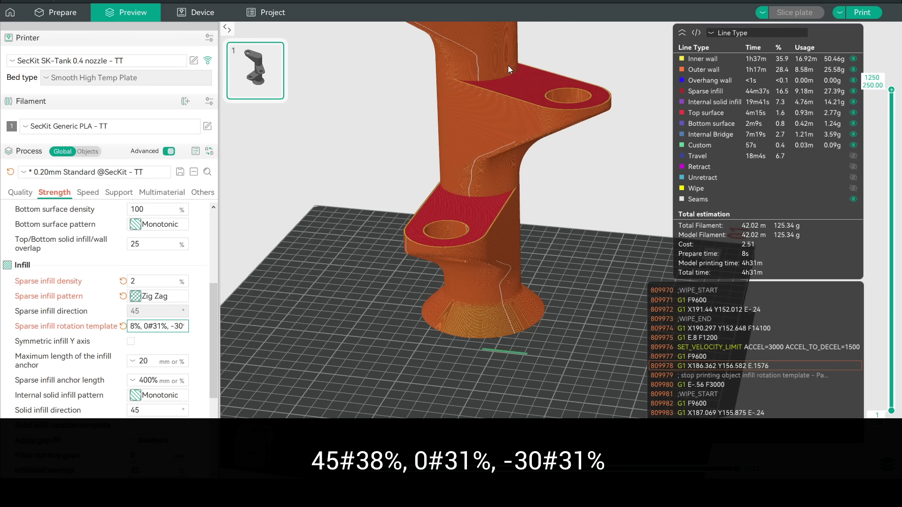
key(End)
text(#31%)
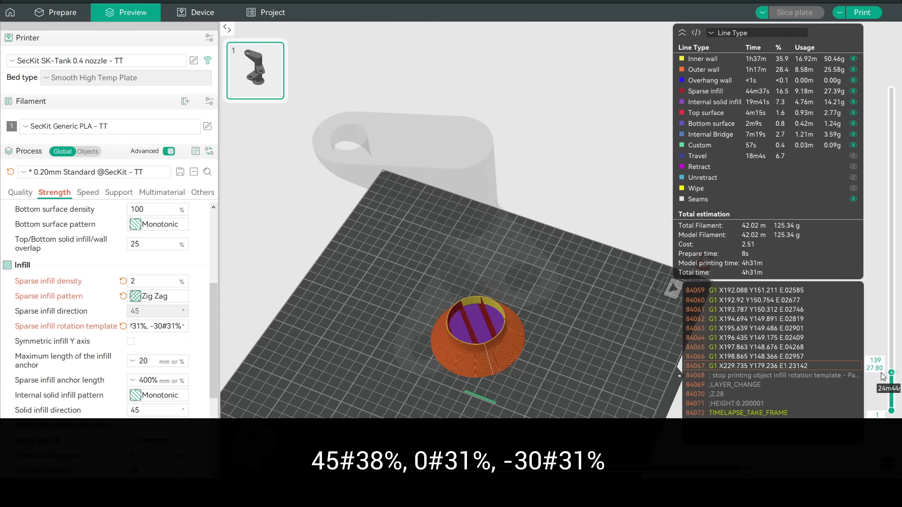
Raise the layer slider to the bracket's upper layers and orbit to view the zig-zag infill
drag(888, 371, 894, 84)
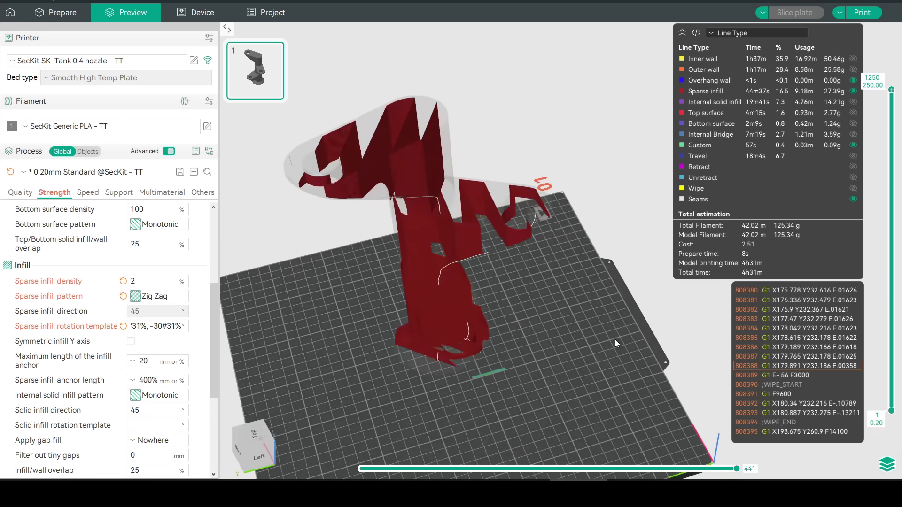
drag(616, 339, 404, 342)
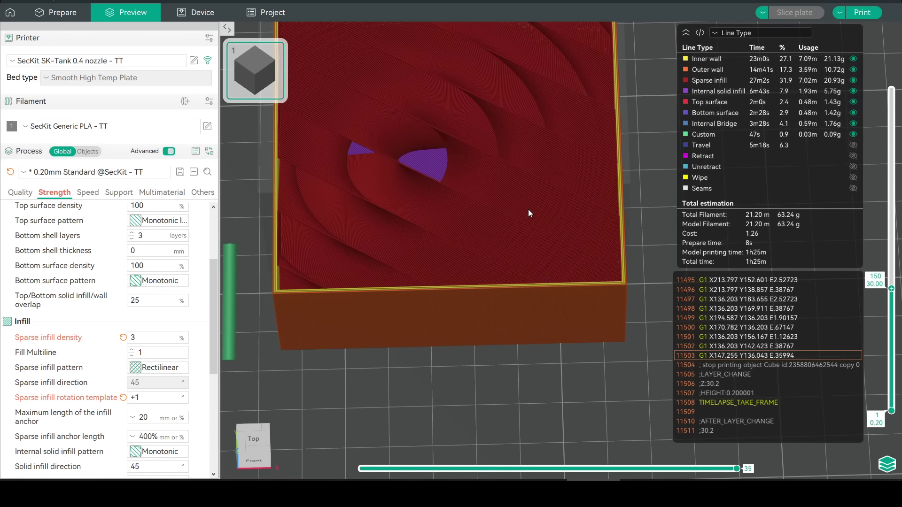
Zoom the preview in on the cube's sparse infill
scroll(529, 212, up, 5)
scroll(532, 216, up, 3)
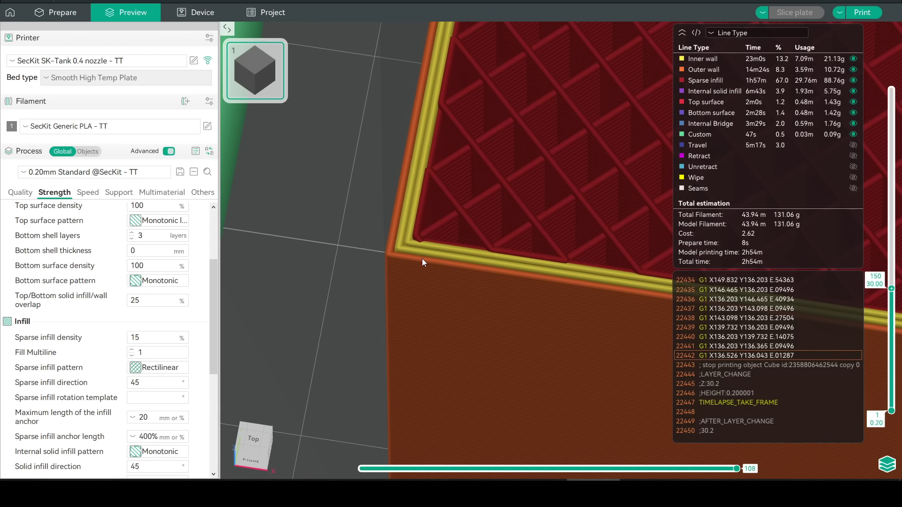
Zoom in on the cube's 15% Rectilinear sparse infill in the preview
scroll(566, 211, up, 10)
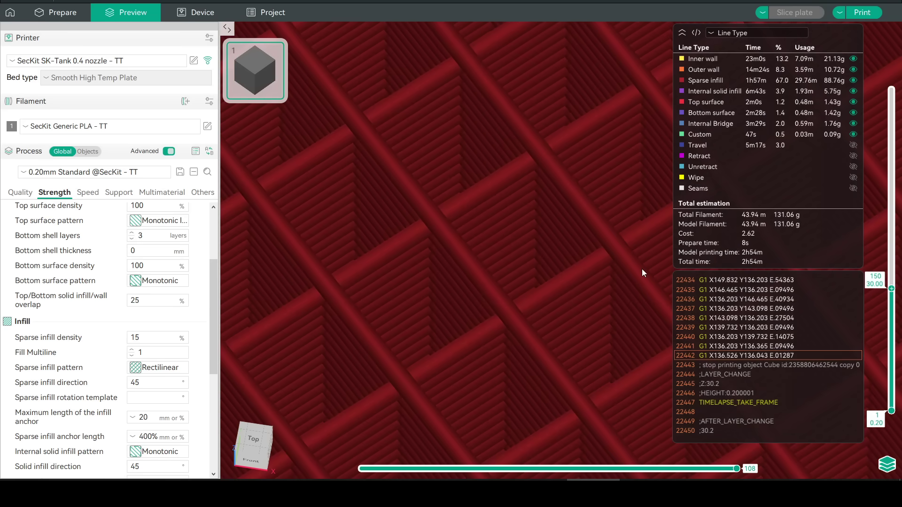
Raise the cube's sparse infill density from 15% to 50%
scroll(642, 269, down, 10)
drag(150, 337, 132, 338)
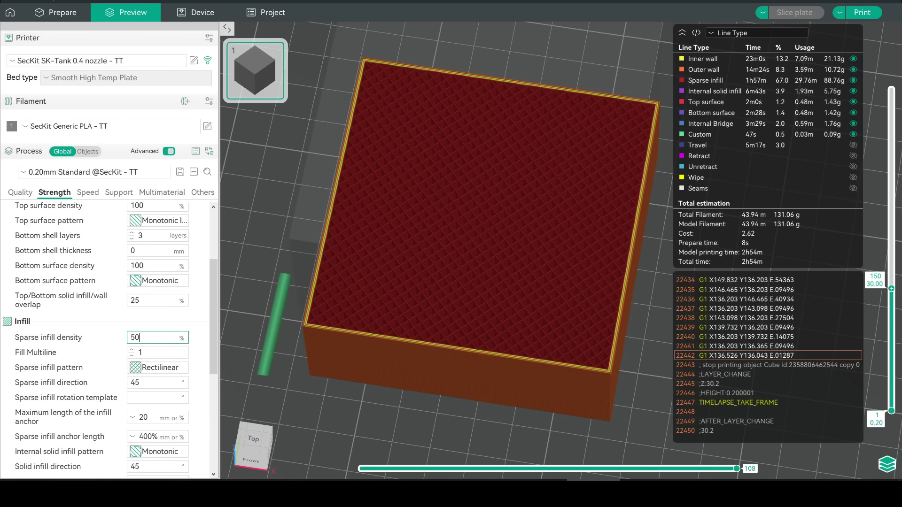
text(50)
key(Return)
Set Fill Multiline to 5 and drop the sparse infill density to 5%
scroll(458, 248, up, 8)
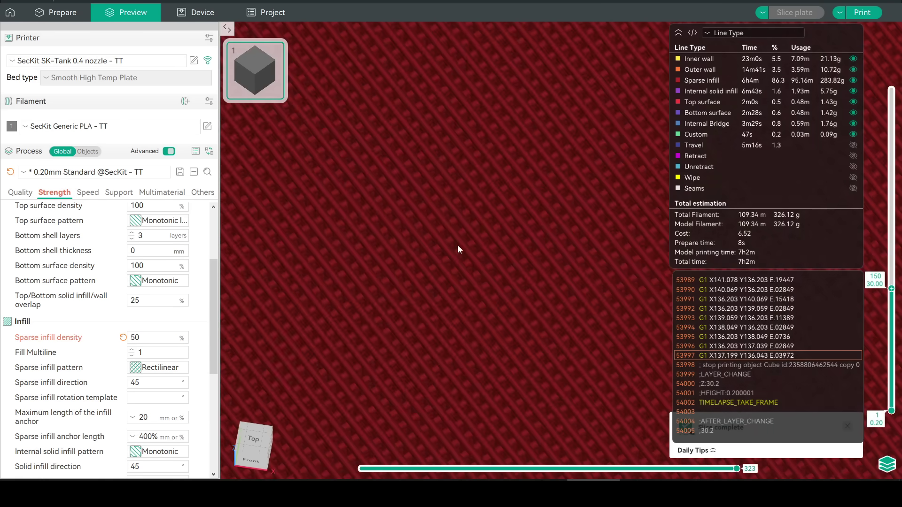
scroll(458, 249, up, 2)
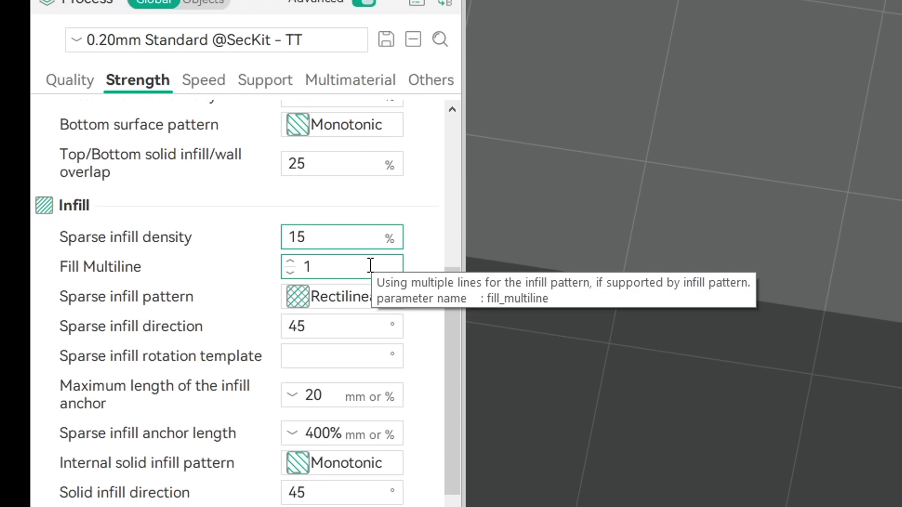
click(321, 265)
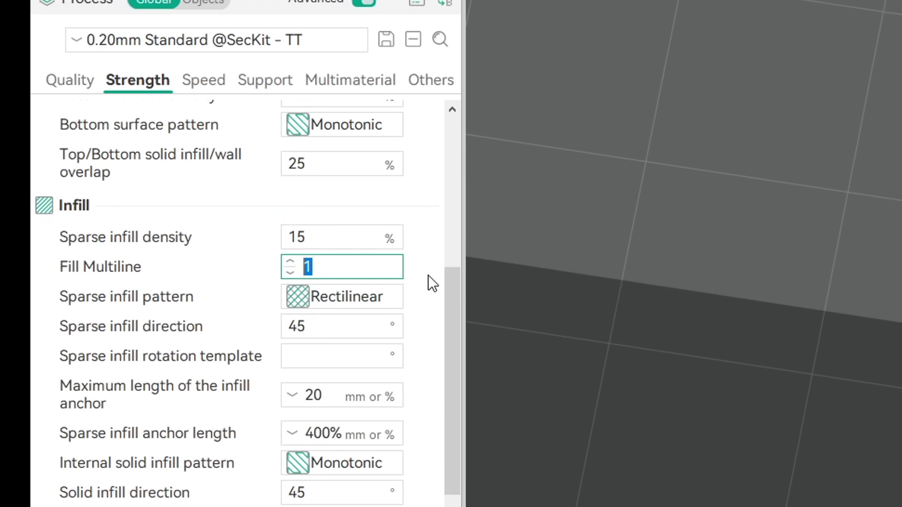
text(5)
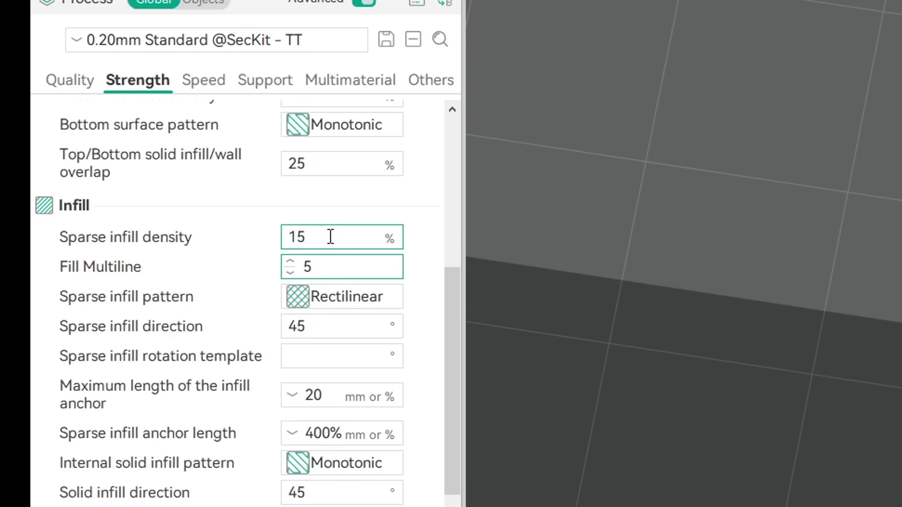
click(292, 236)
text(5)
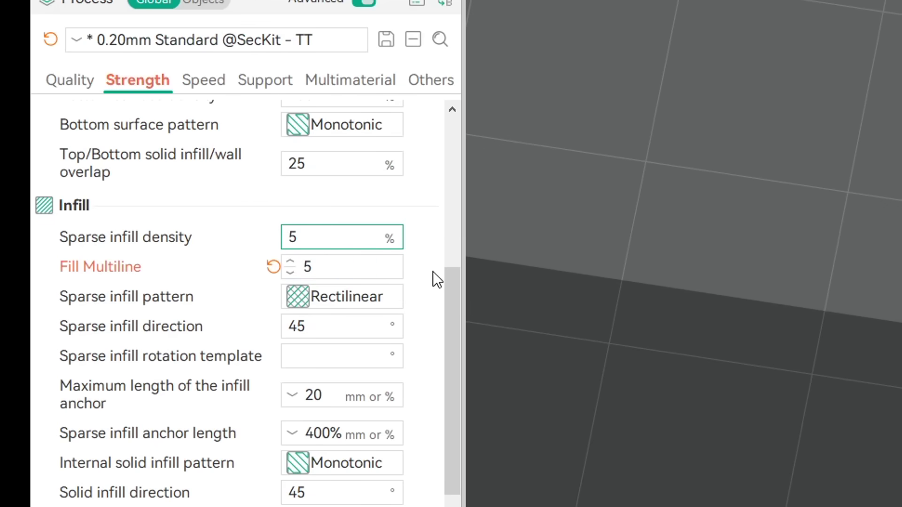
key(Return)
scroll(540, 301, up, 5)
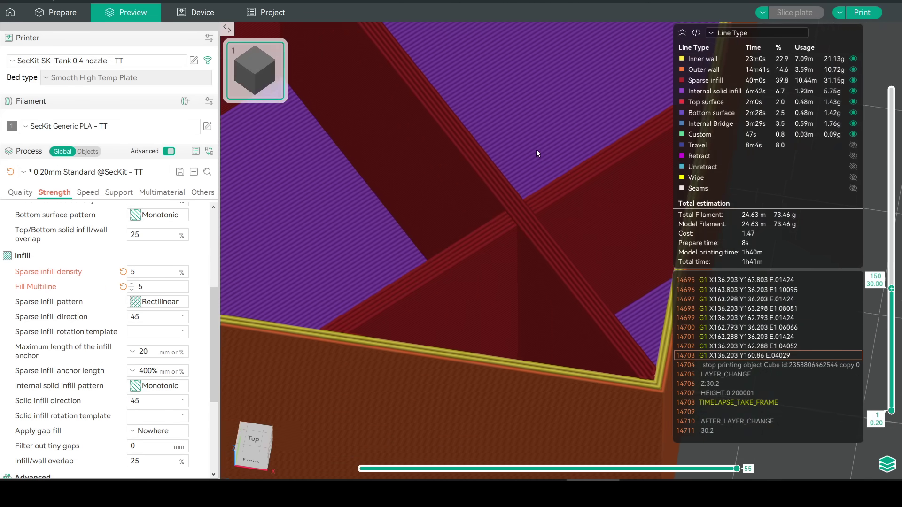
scroll(528, 234, up, 3)
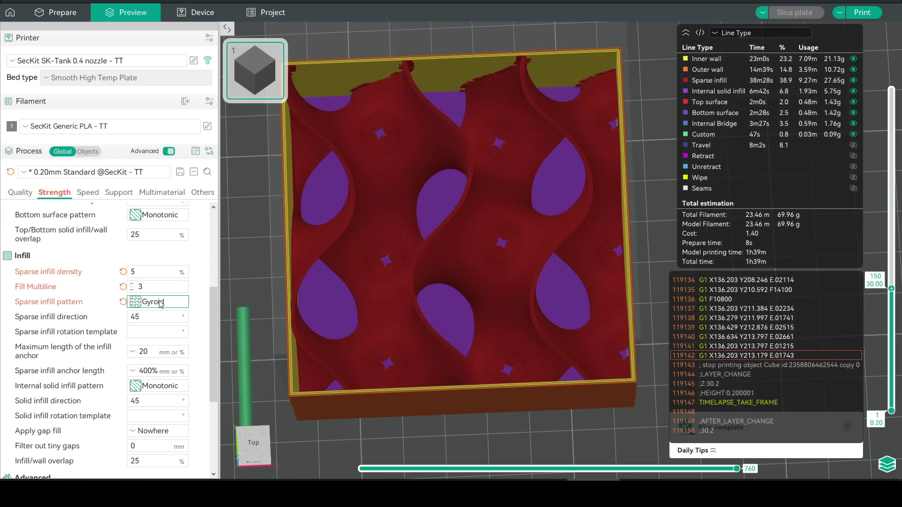
Zoom into the sliced cube's preview to inspect its Gyroid multiline infill
scroll(537, 354, up, 5)
scroll(536, 352, up, 6)
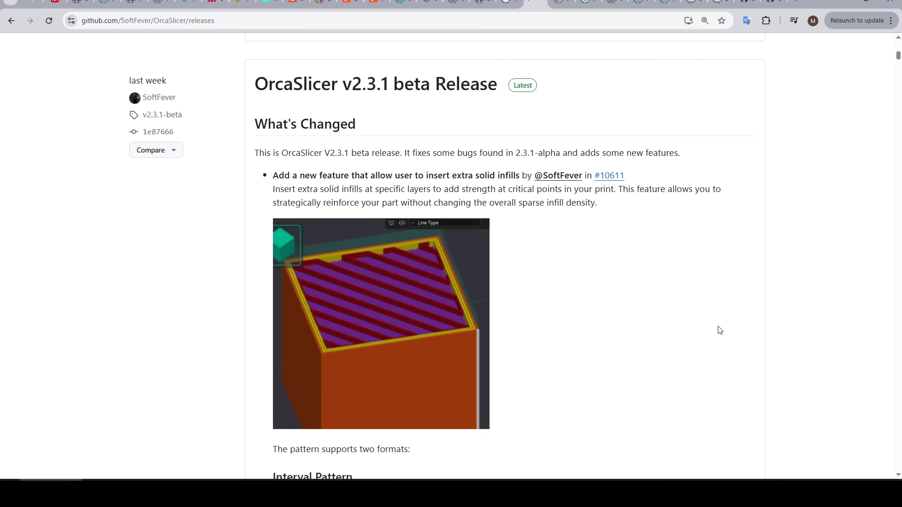
Scroll the release notes down to the Interval Pattern formats N, N#K and N#
scroll(714, 325, down, 2)
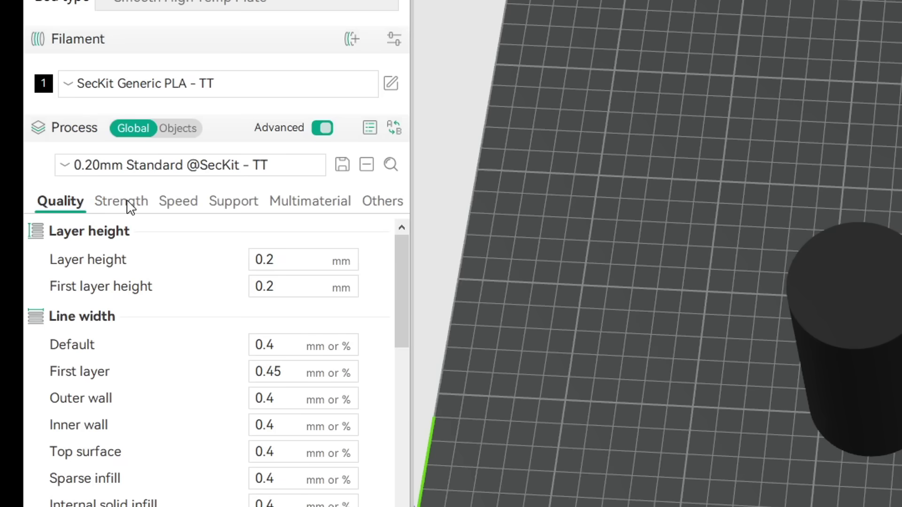
Scroll the Strength settings down to the Advanced Insert solid layers option
click(130, 206)
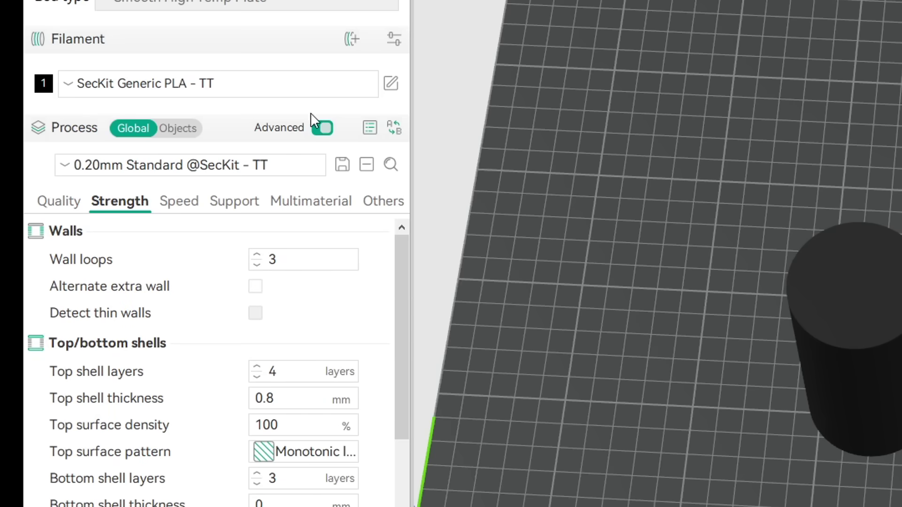
drag(394, 263, 395, 461)
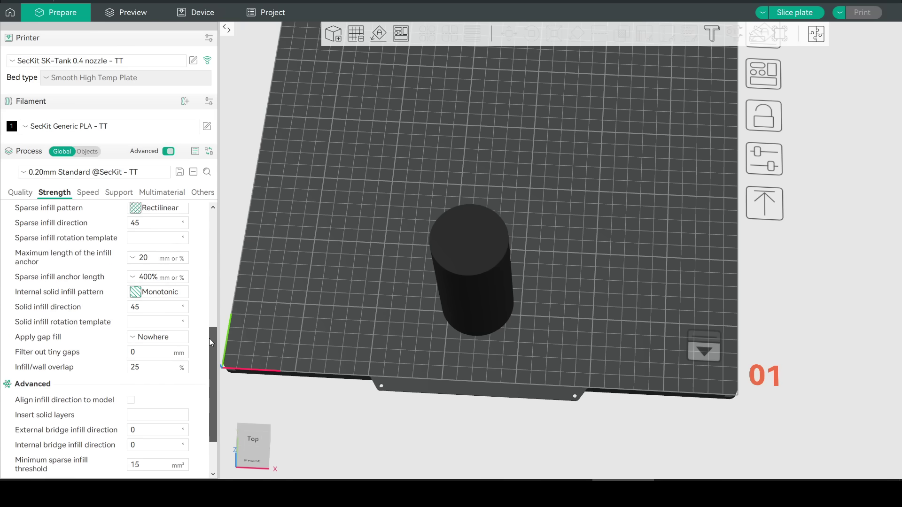
drag(210, 338, 212, 387)
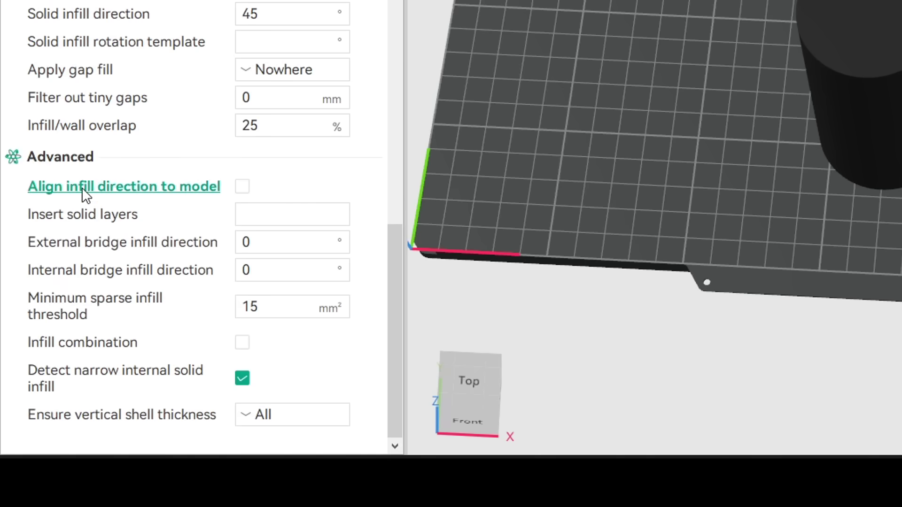
Read the Insert solid layers wiki page, then slice the cylinder
mouse_move(52, 223)
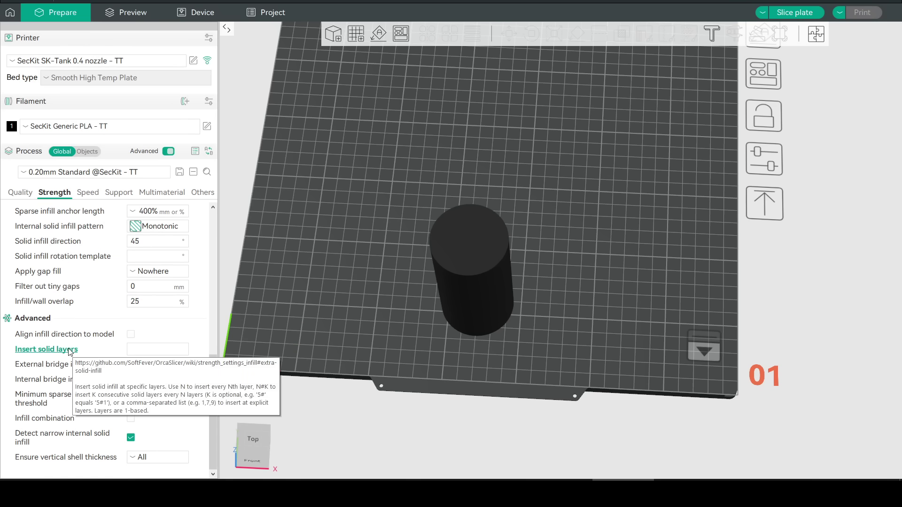
click(69, 350)
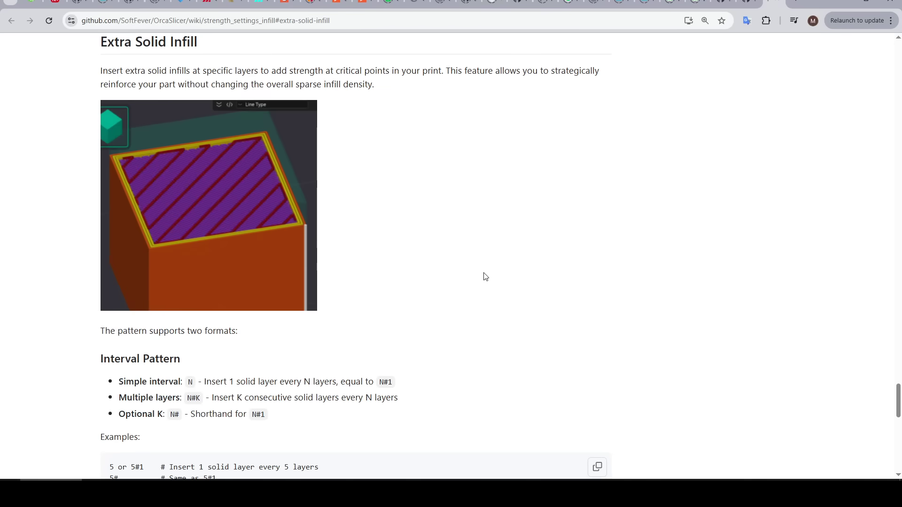
scroll(413, 262, down, 4)
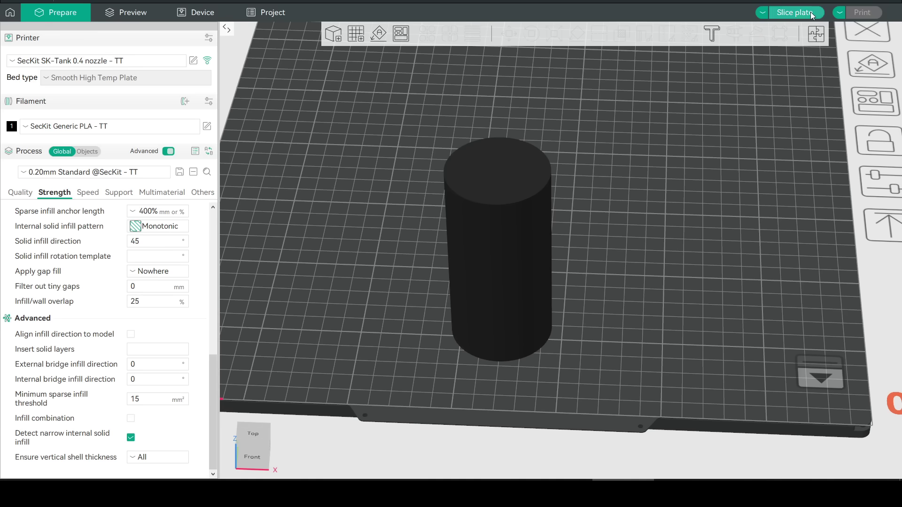
click(795, 13)
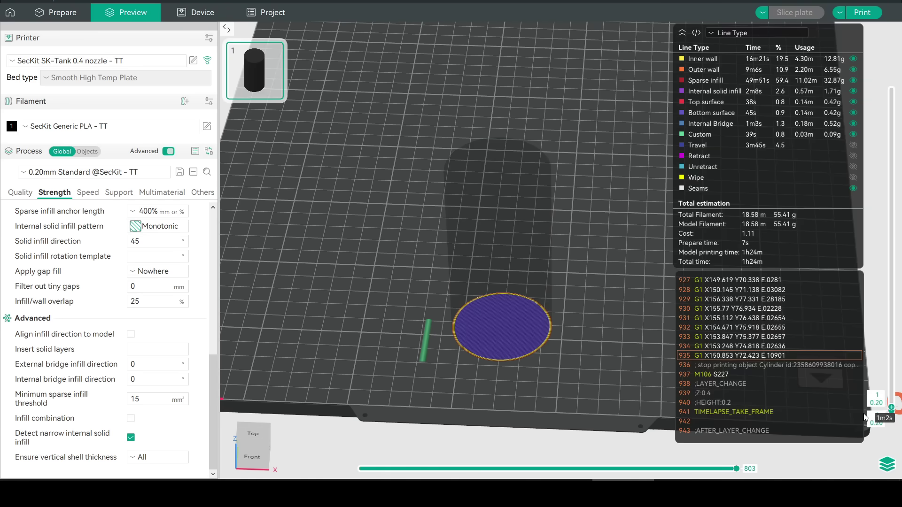
Set Insert solid layers to 50#2, re-slice, and inspect the cylinder's bottom layers
drag(890, 407, 899, 88)
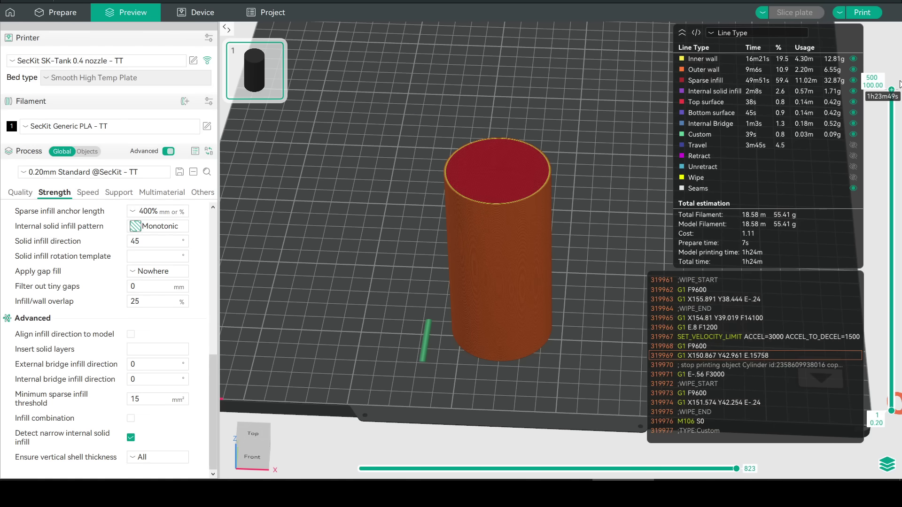
middle_drag(598, 315, 564, 300)
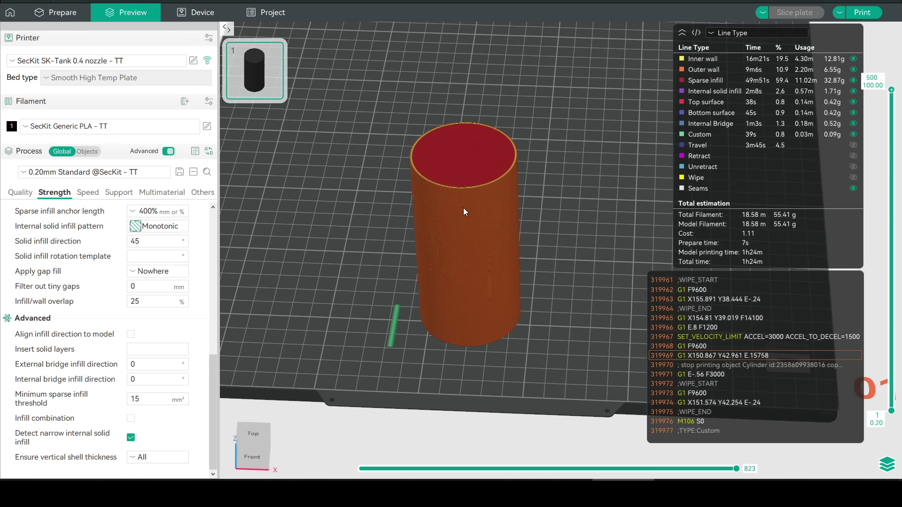
click(157, 349)
text(50)
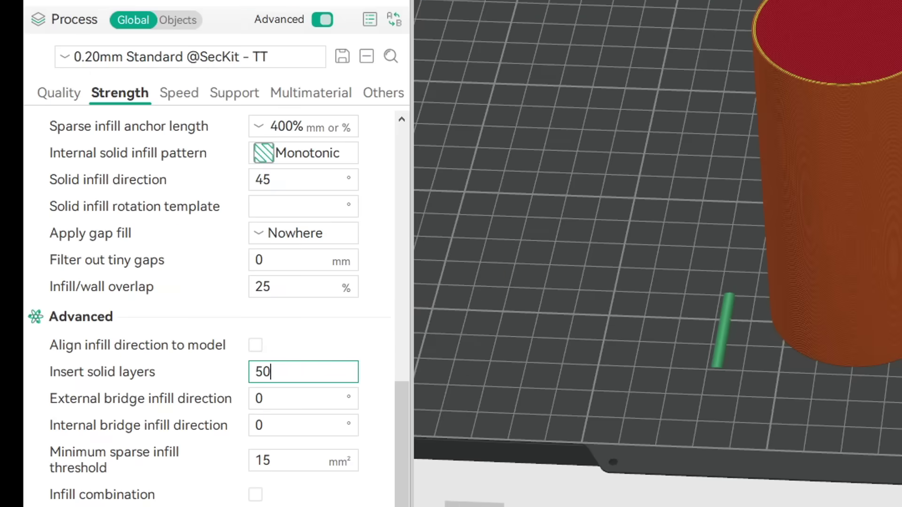
text(#2)
key(Return)
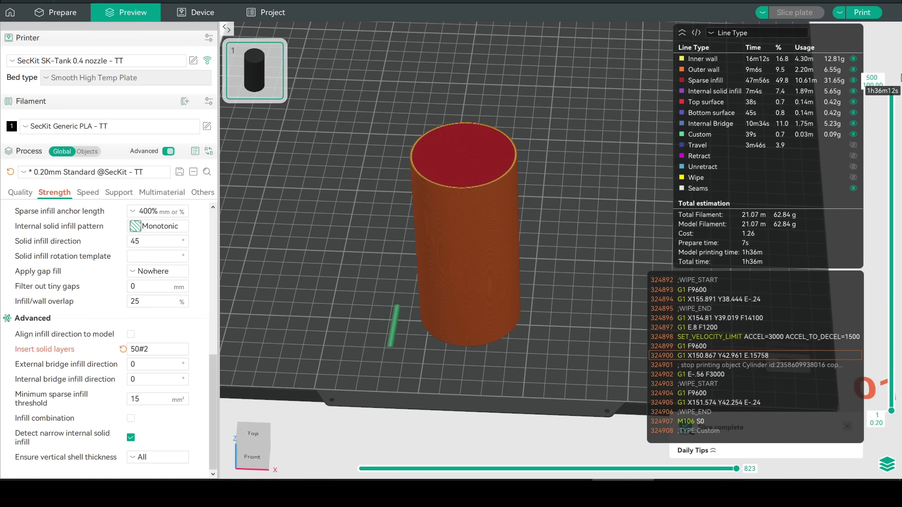
drag(893, 85, 883, 308)
scroll(140, 367, up, 5)
click(140, 367)
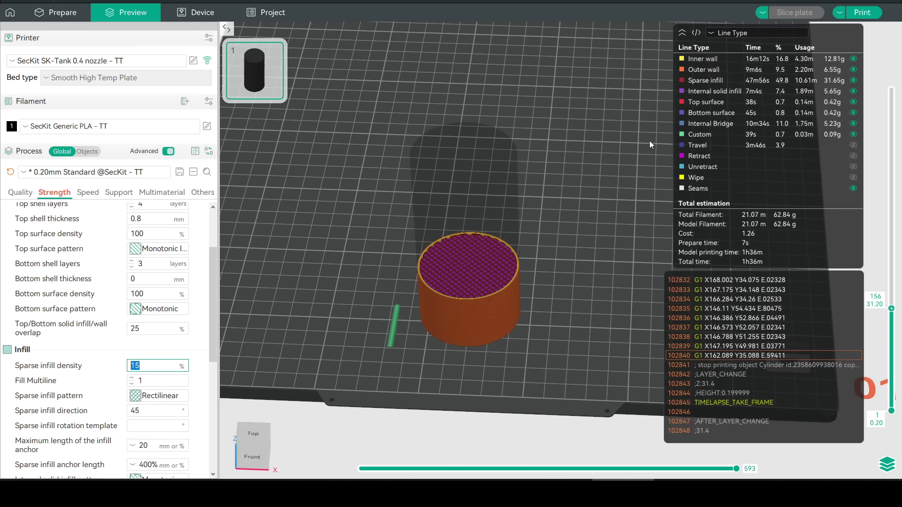
Enter 3 as the new sparse infill density percentage
text(3)
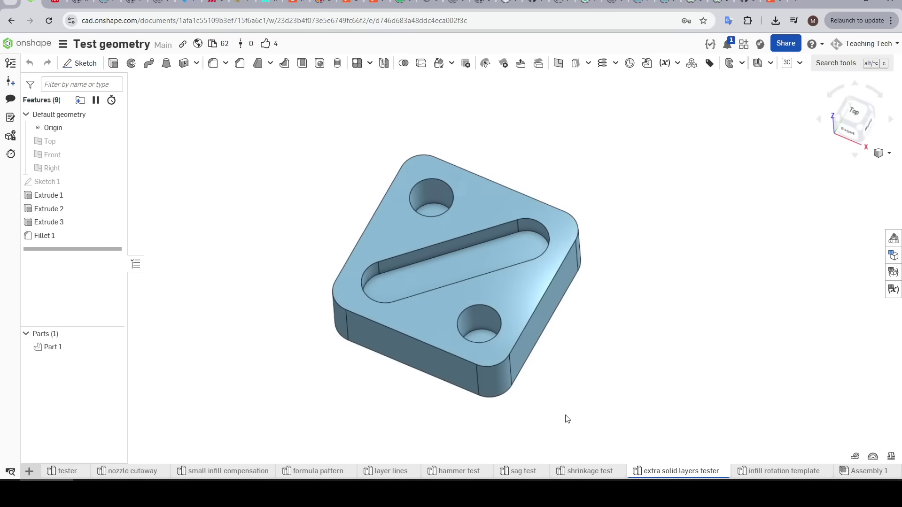
mouse_move(567, 419)
right_down()
mouse_move(594, 427)
mouse_move(567, 422)
mouse_move(570, 447)
mouse_move(570, 417)
right_up()
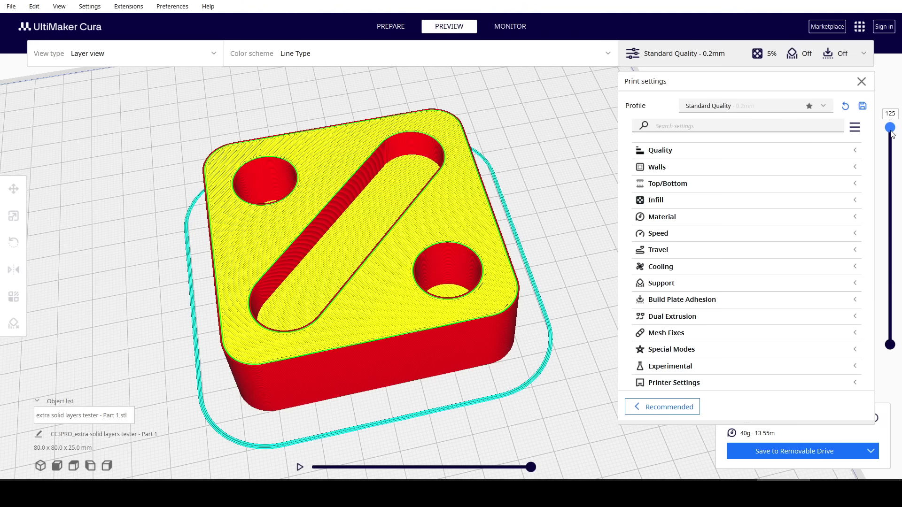
Cut the test part down to lower layers and zoom on the circular hole's sparse infill
drag(892, 134, 901, 292)
scroll(400, 140, up, 5)
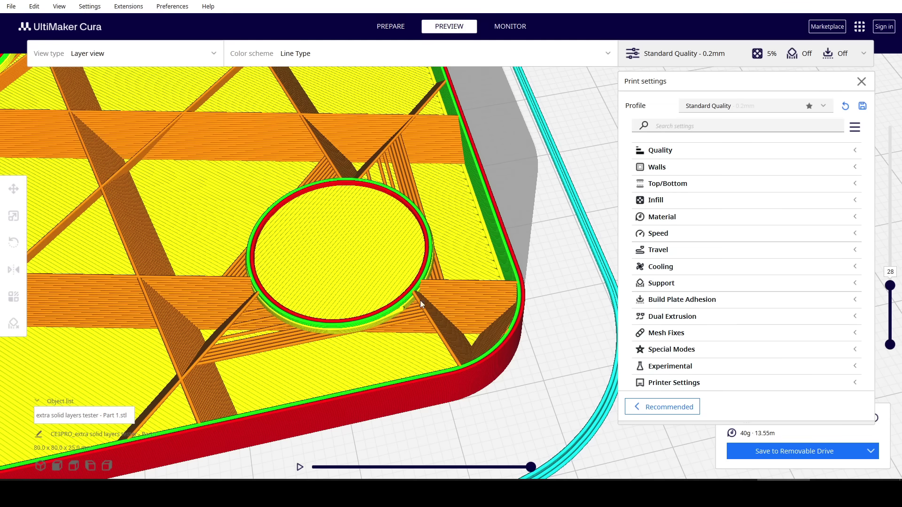
scroll(412, 257, down, 5)
drag(900, 285, 899, 215)
scroll(485, 124, up, 3)
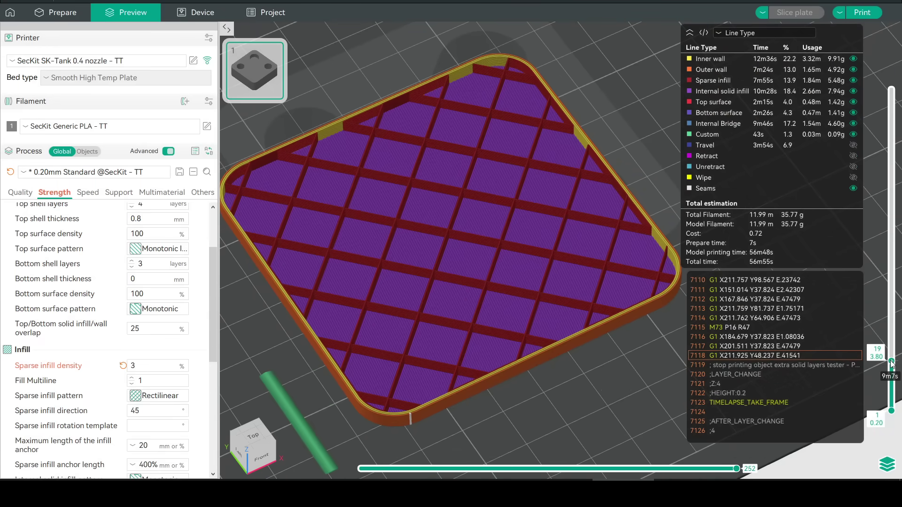
Zoom out and cut the 3% infill preview down to layer 24
scroll(891, 363, up, 3)
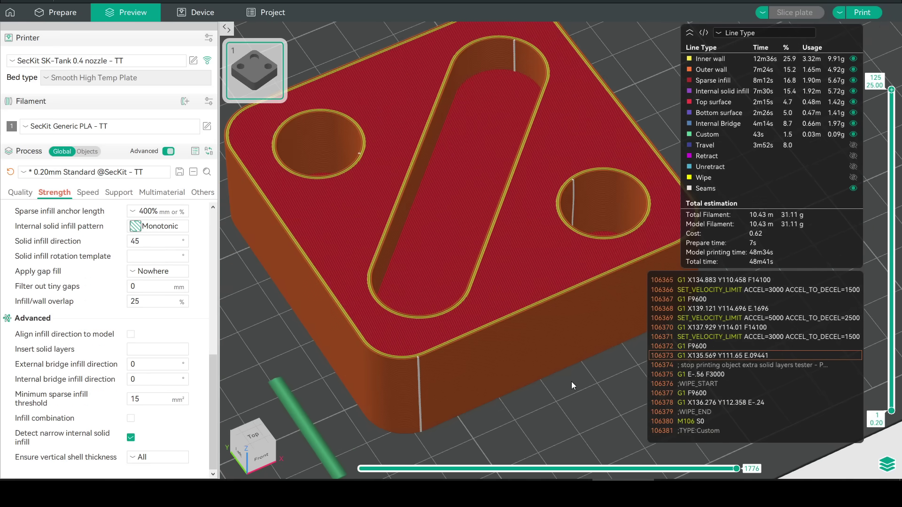
scroll(573, 405, down, 4)
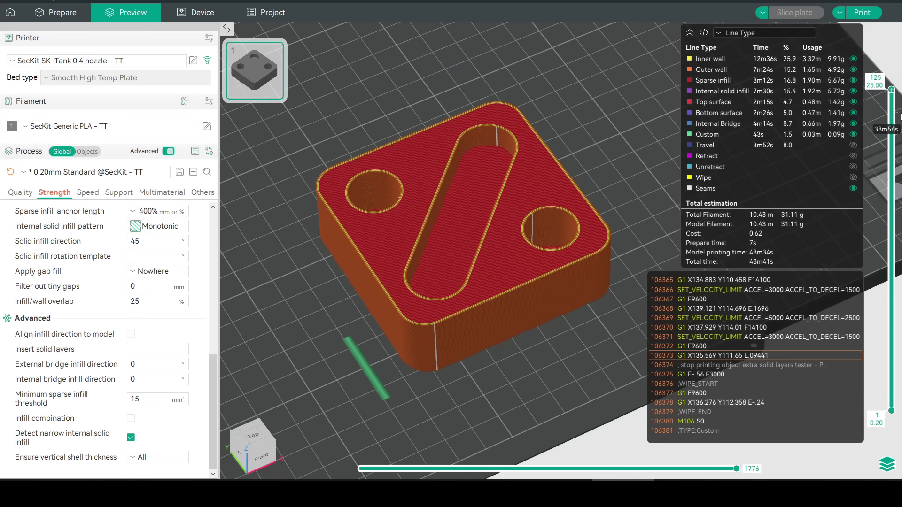
drag(891, 91, 887, 352)
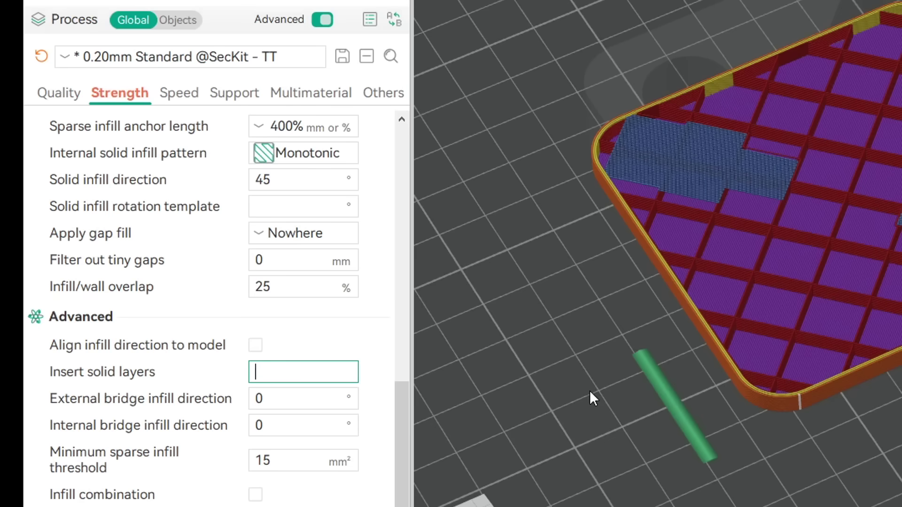
Set Insert solid layers to 22,72, re-slice, and check the part at layer 22
click(311, 365)
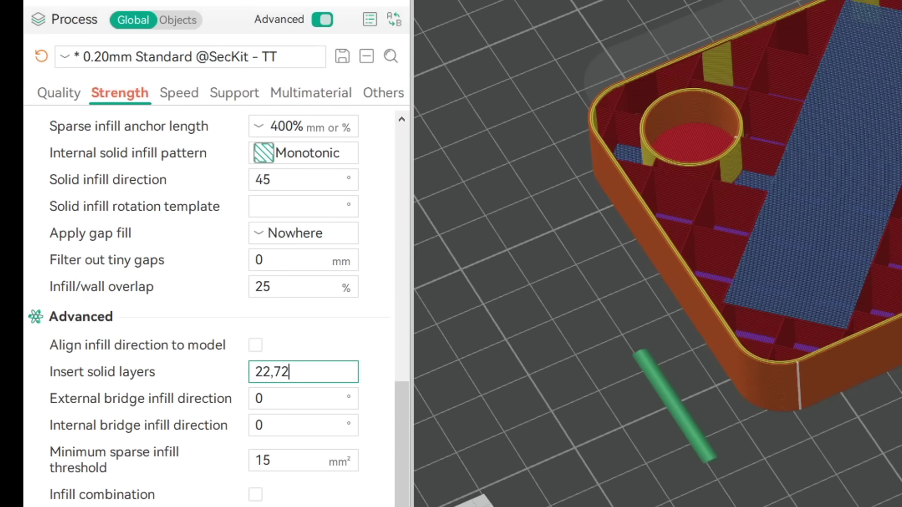
key(Return)
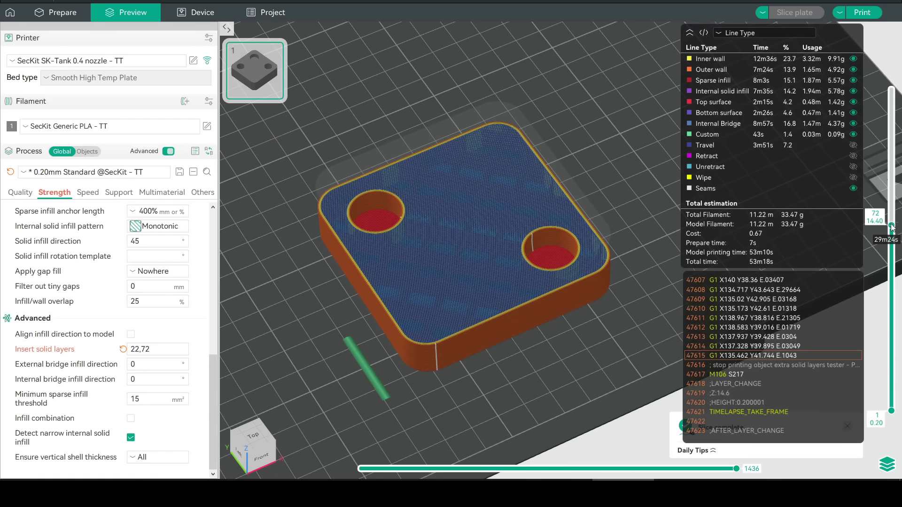
scroll(892, 228, up, 1)
drag(892, 228, 899, 74)
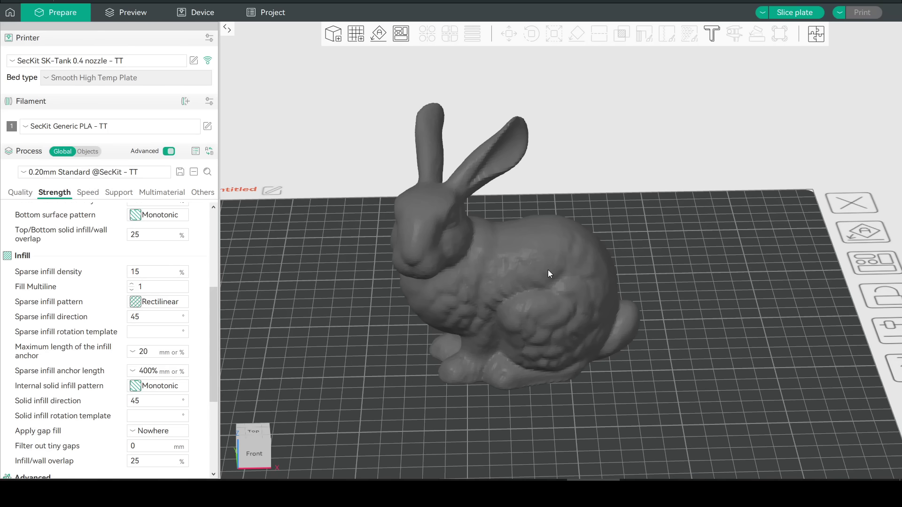
Select the Stanford Bunny and switch to the Paint-on fuzzy skin tool
click(548, 270)
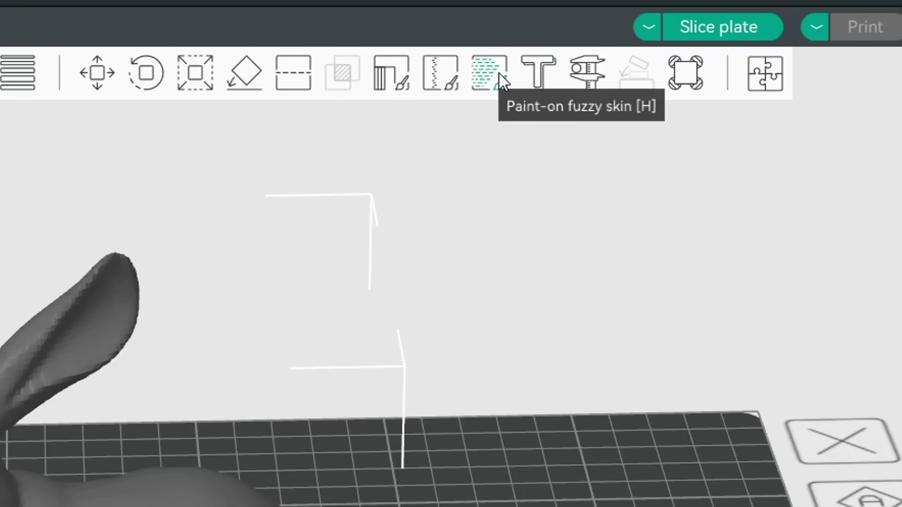
click(499, 74)
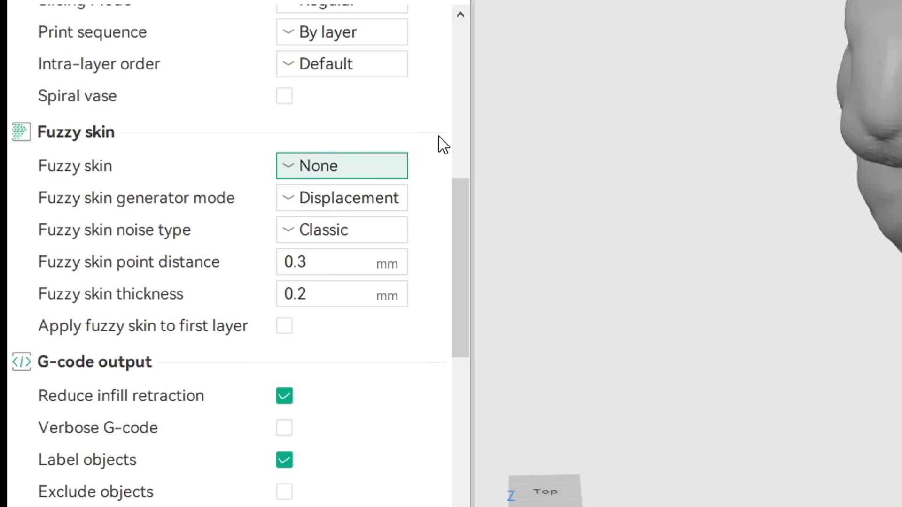
Set Fuzzy skin to All walls and bring up the generator mode options
click(387, 166)
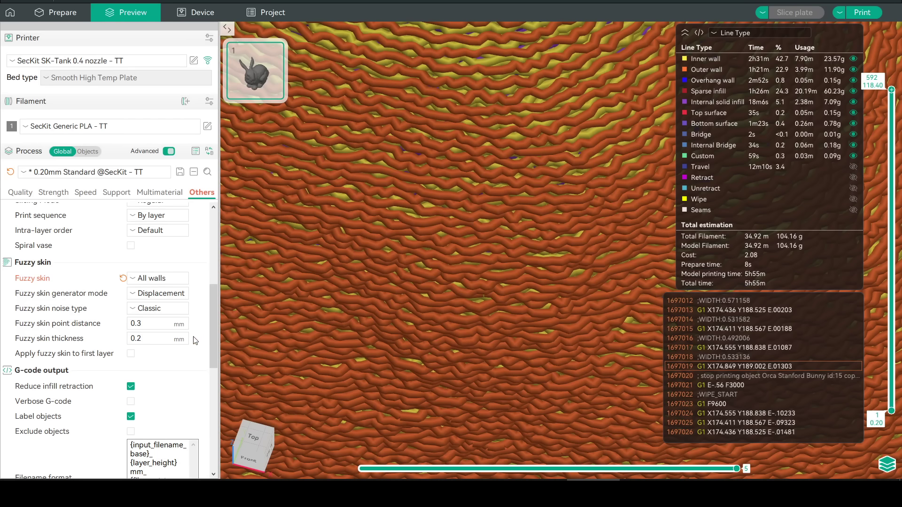
click(178, 293)
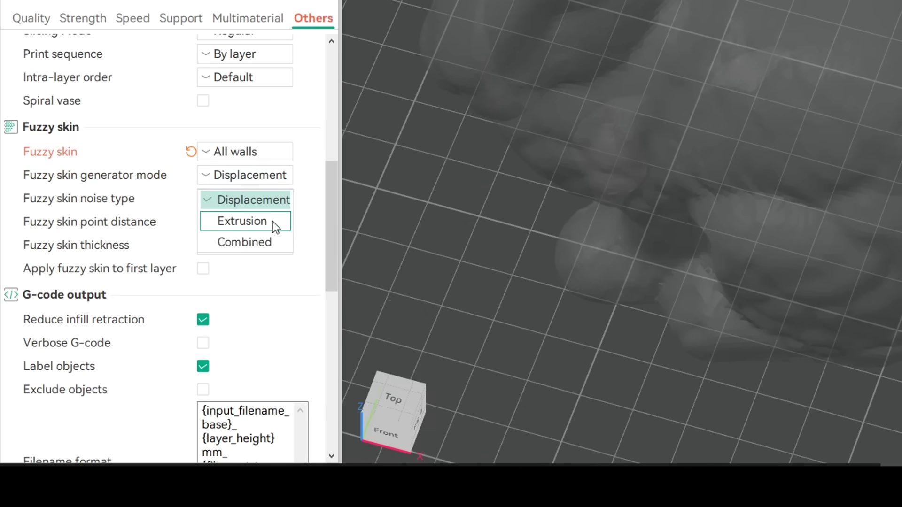
Switch fuzzy skin to Extrusion mode and colour the preview by Line Width
click(273, 221)
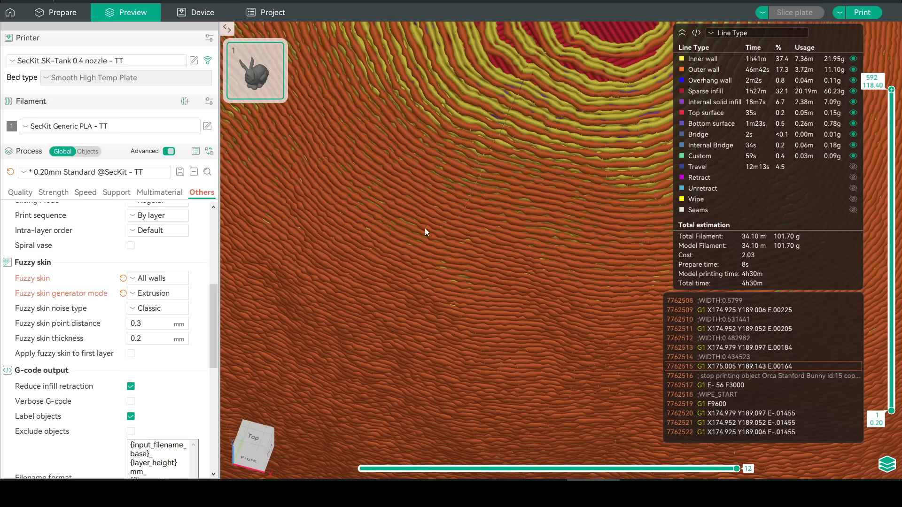
click(737, 35)
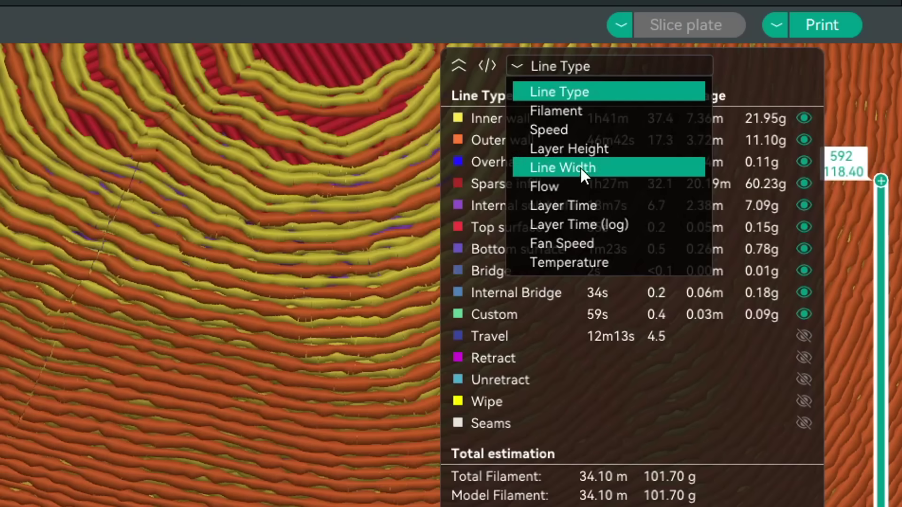
click(580, 166)
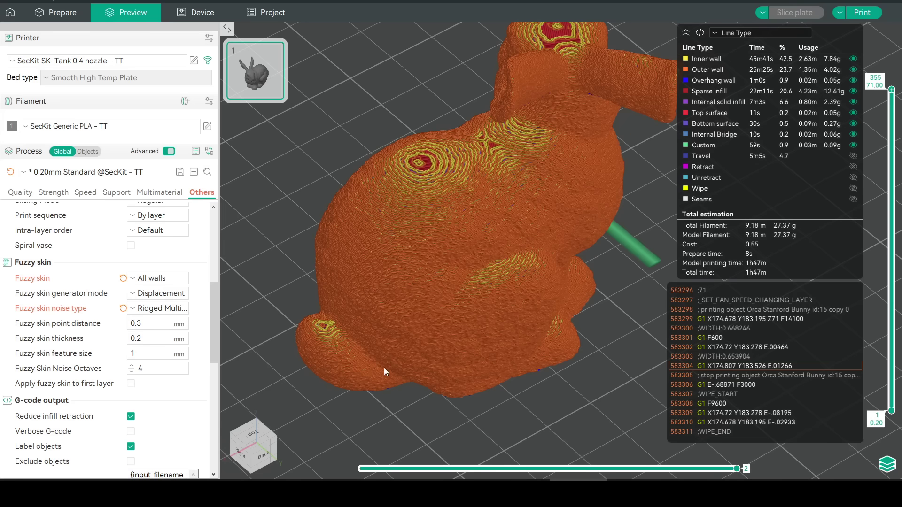
Orbit the preview to inspect the bunny's Ridged Multifractal fuzzy texture
drag(535, 417, 550, 415)
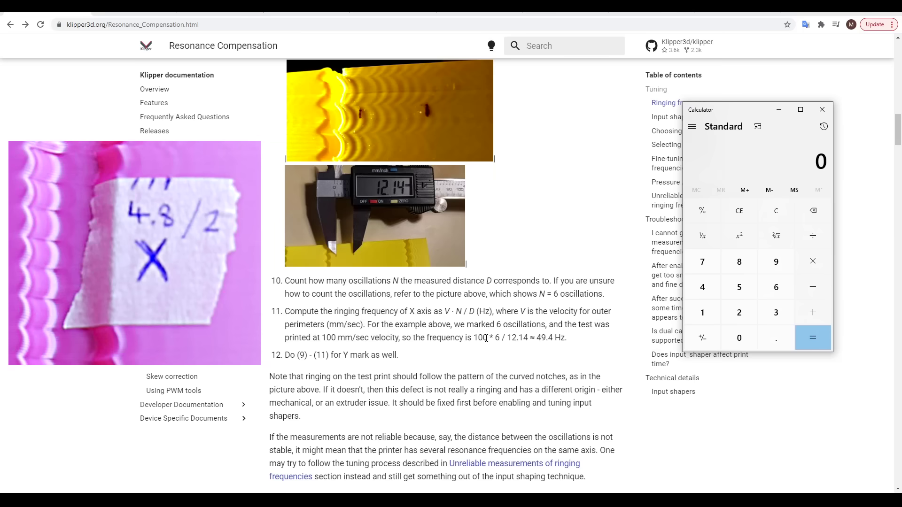
Enter 80 × 2 in Calculator for the ringing frequency formula
click(748, 266)
click(743, 337)
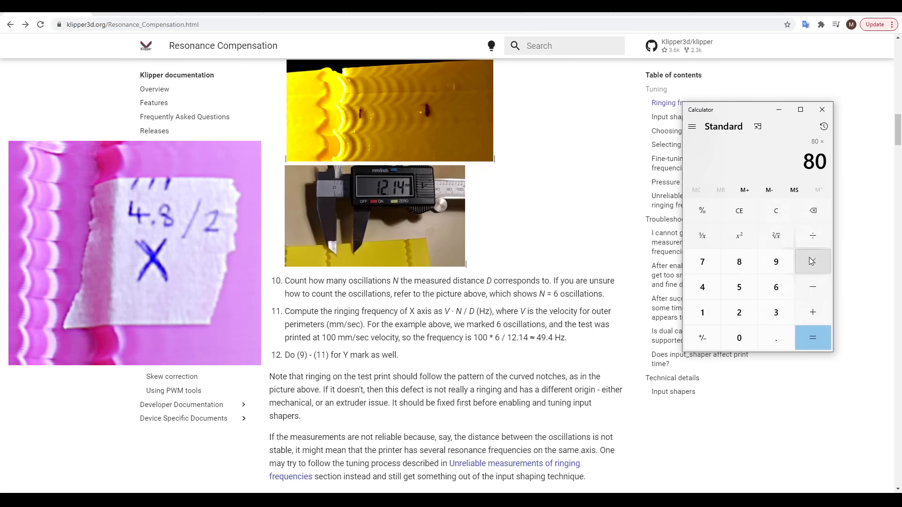
click(738, 312)
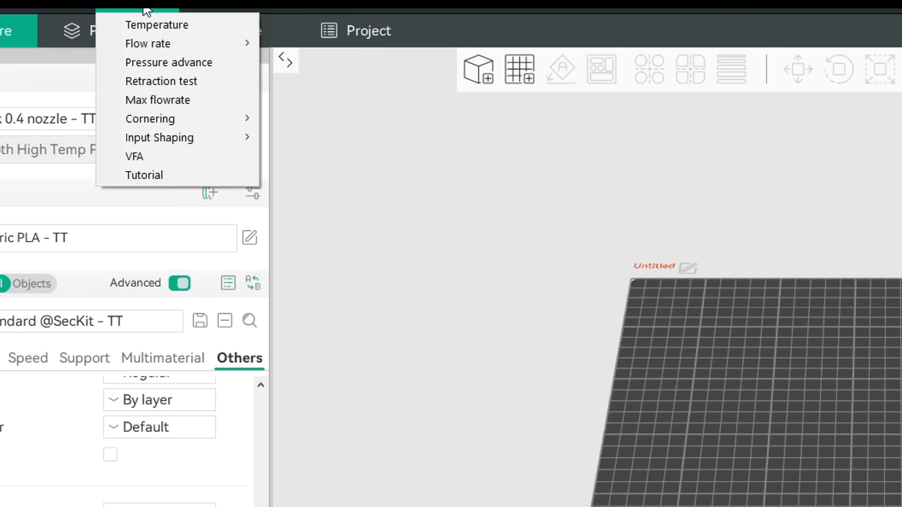
Generate the Ringing Tower frequency test sweeping 15–110 Hz on X/Y with damping 0.1
mouse_move(189, 137)
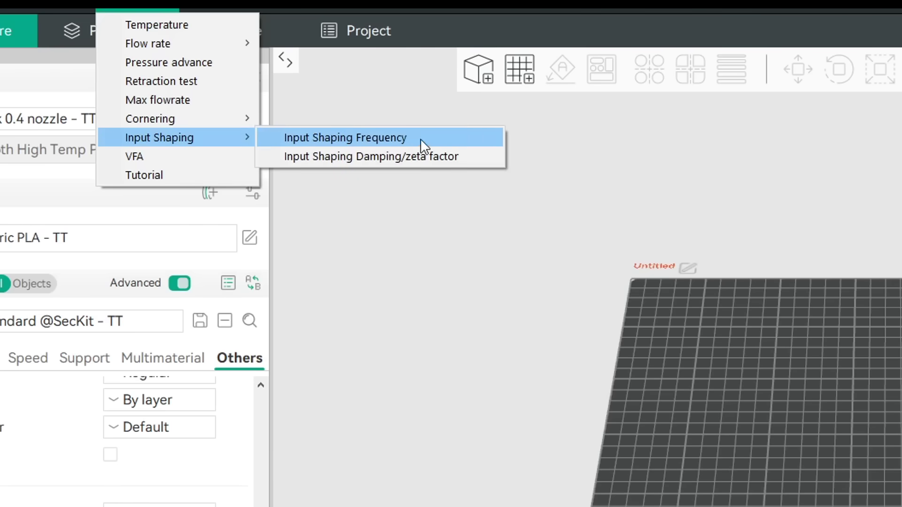
click(471, 140)
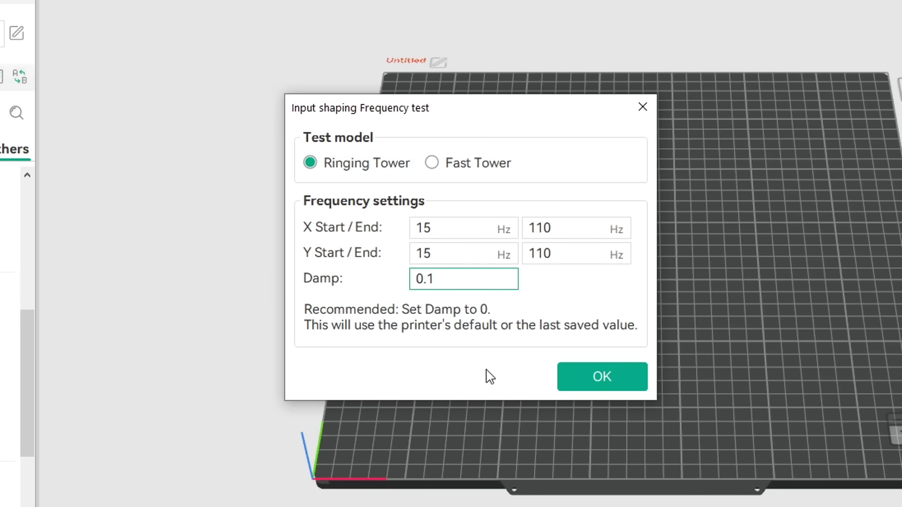
click(567, 369)
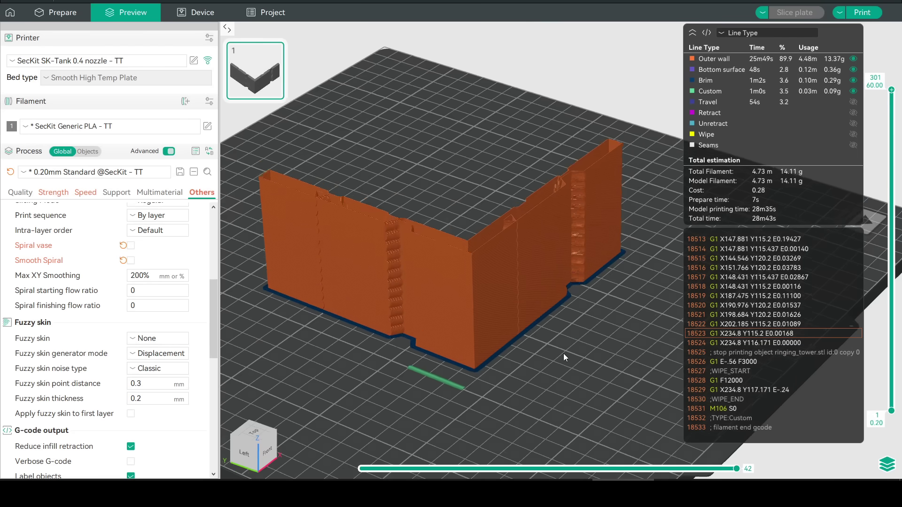
drag(563, 353, 351, 349)
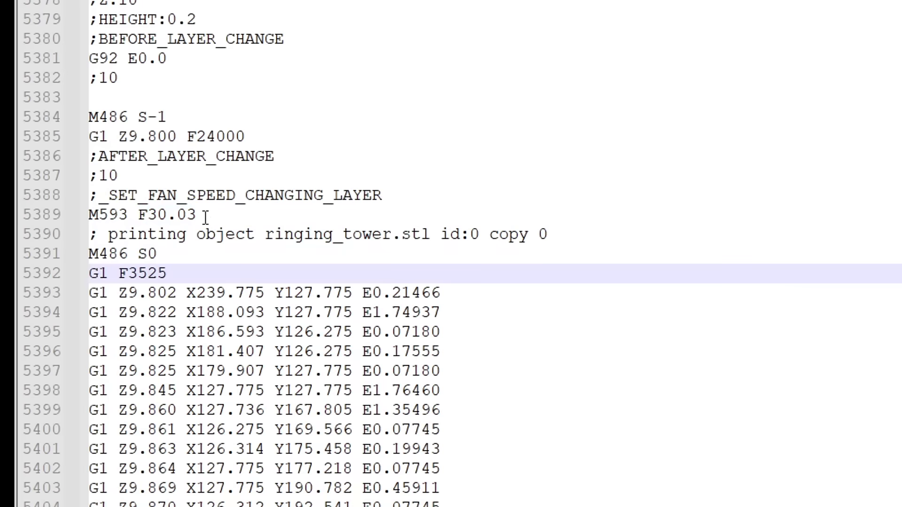
Highlight the F30.03 value of the M593 command at line 5389
drag(96, 176, 91, 176)
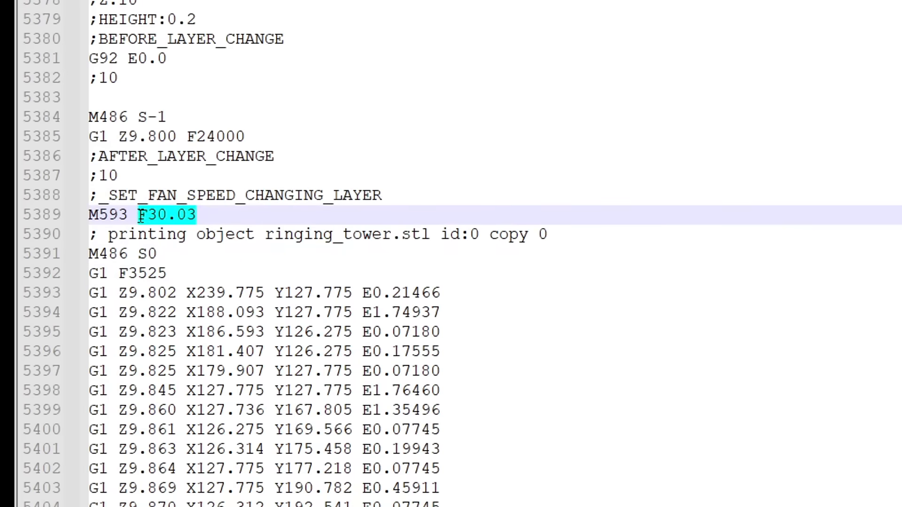
mouse_move(292, 115)
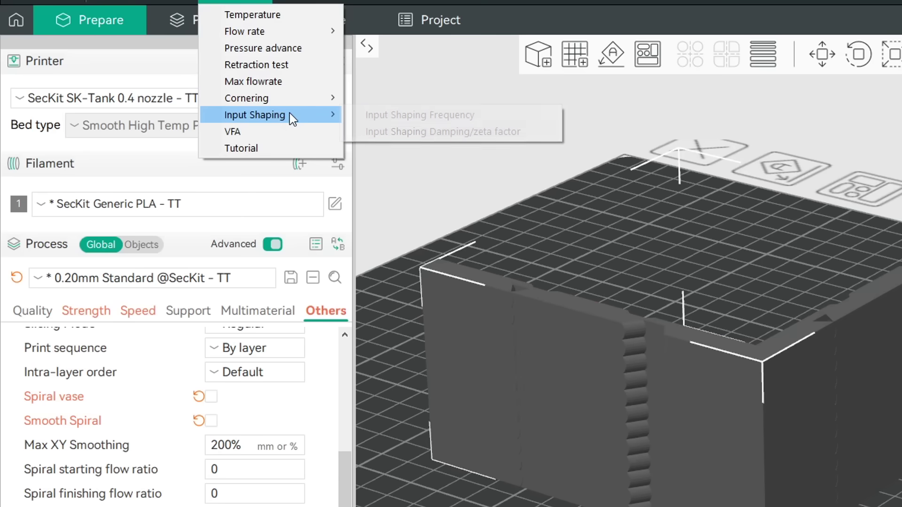
Open the Input Shaping Damping/zeta factor test from the Calibration menu
click(521, 139)
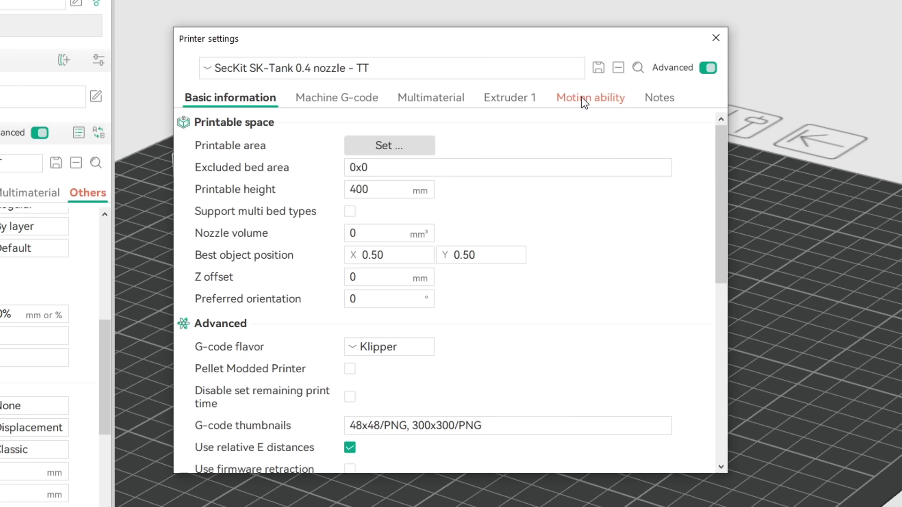
Enable Resonance avoidance under Motion ability, then generate and preview the VFA tower
click(584, 99)
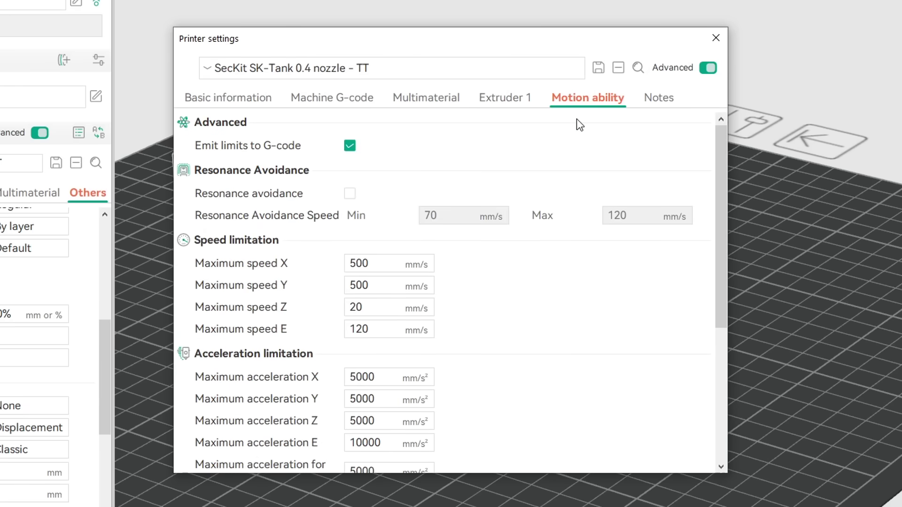
click(349, 193)
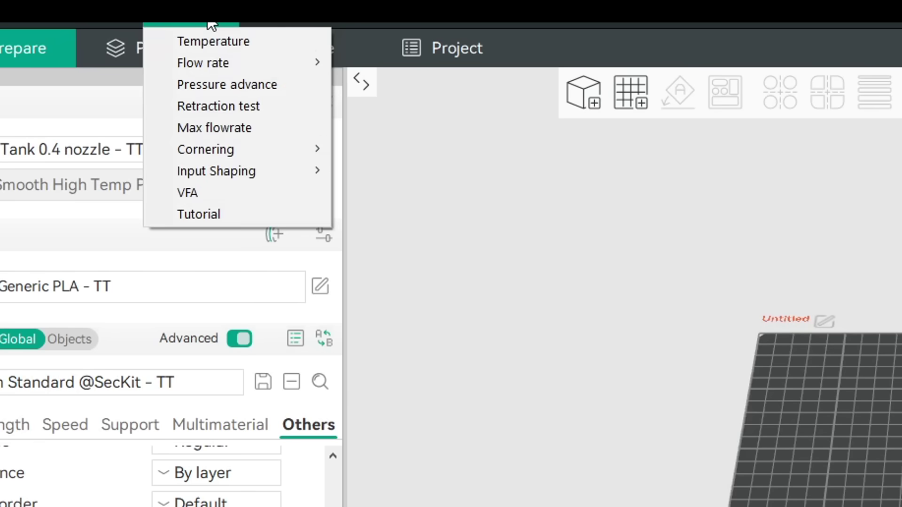
click(230, 190)
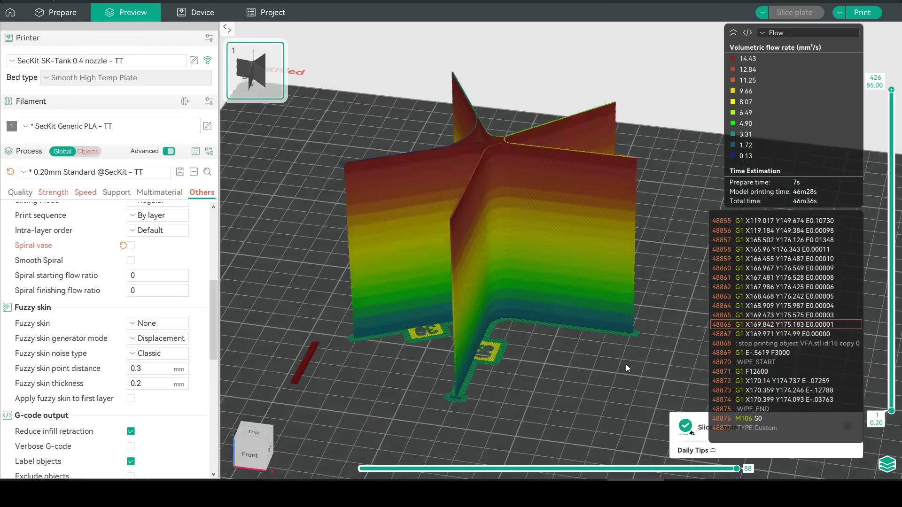
drag(625, 357, 632, 369)
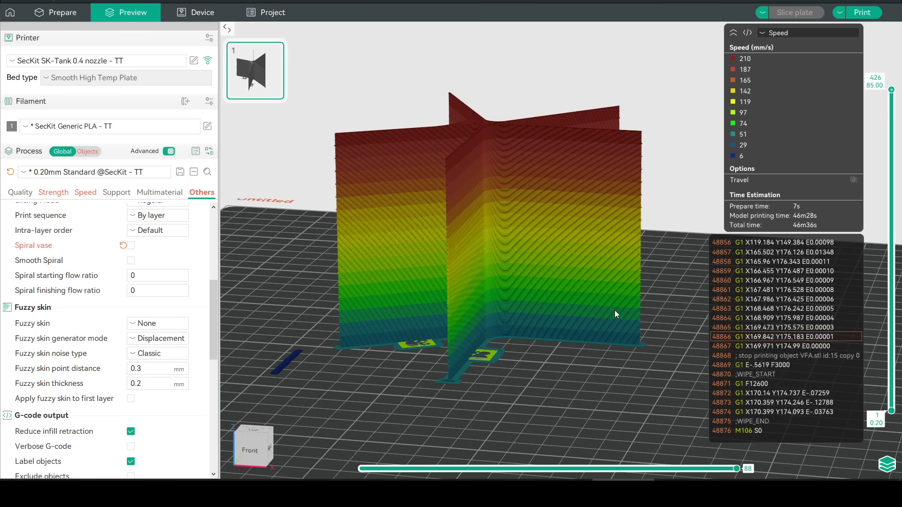
Set the resonance avoidance minimum speed to 1 mm/s and select the 70 mm/s maximum
click(194, 61)
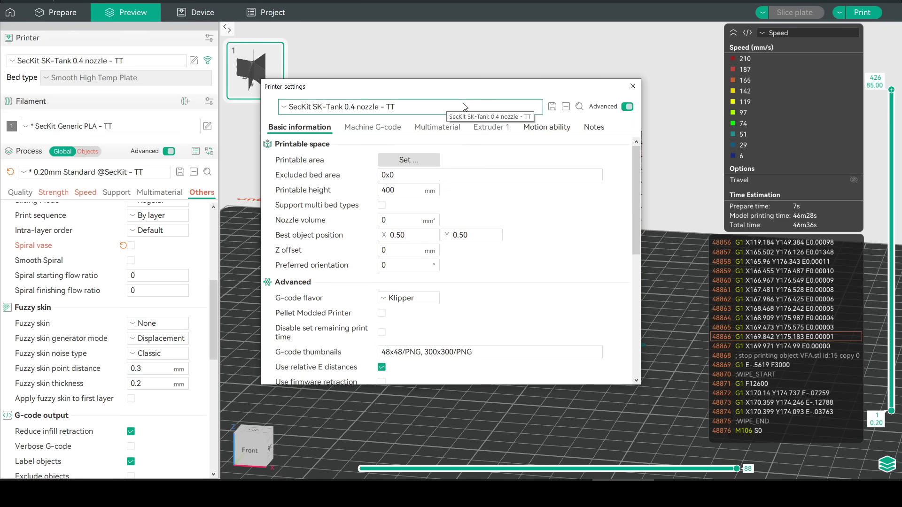
click(545, 127)
click(429, 210)
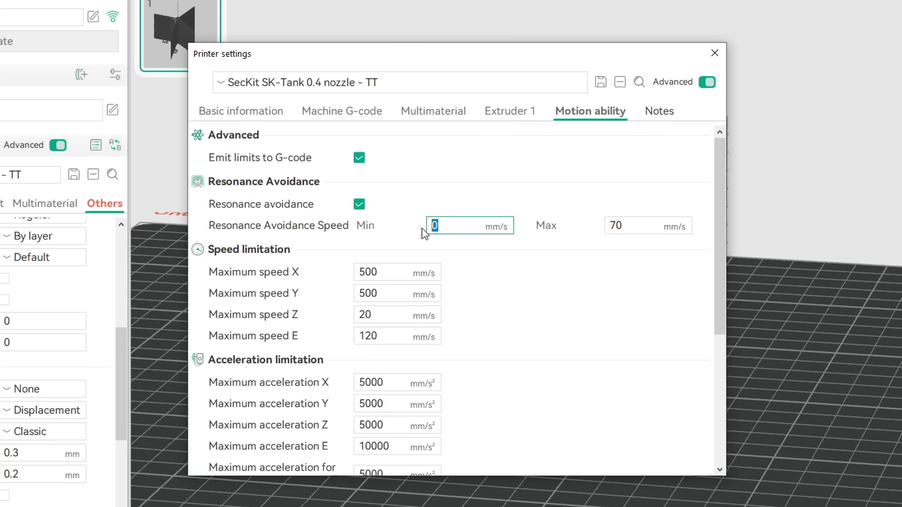
text(1)
click(637, 225)
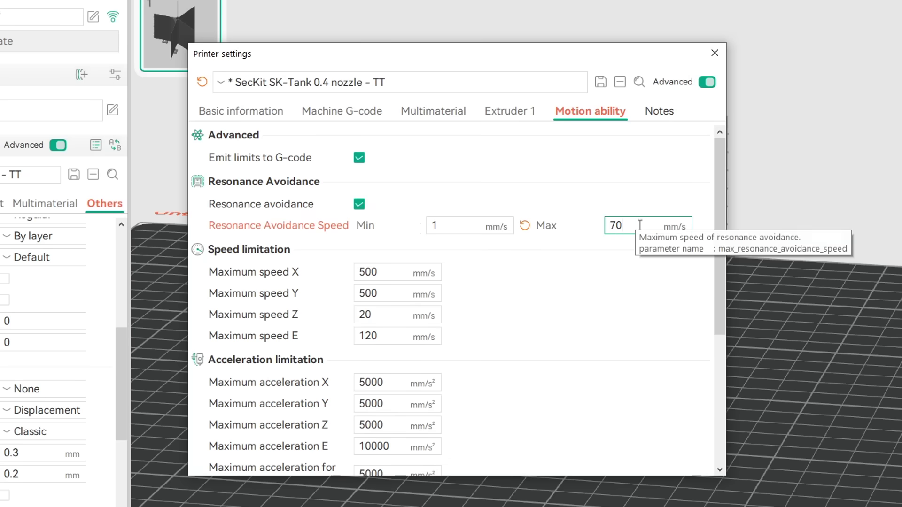
drag(637, 226, 610, 242)
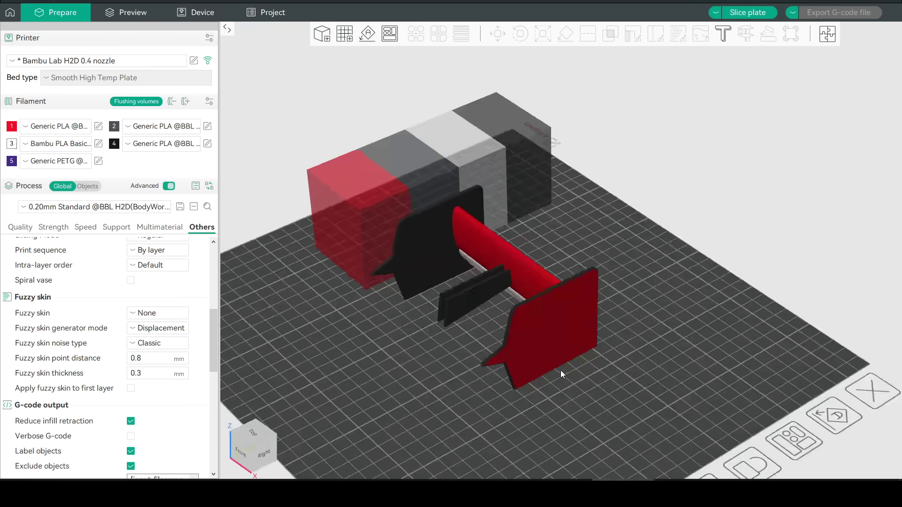
Select the rear wing and start colour painting with the smart fill tool
mouse_move(560, 370)
mouse_down()
mouse_move(512, 365)
mouse_move(612, 371)
mouse_move(559, 376)
mouse_up()
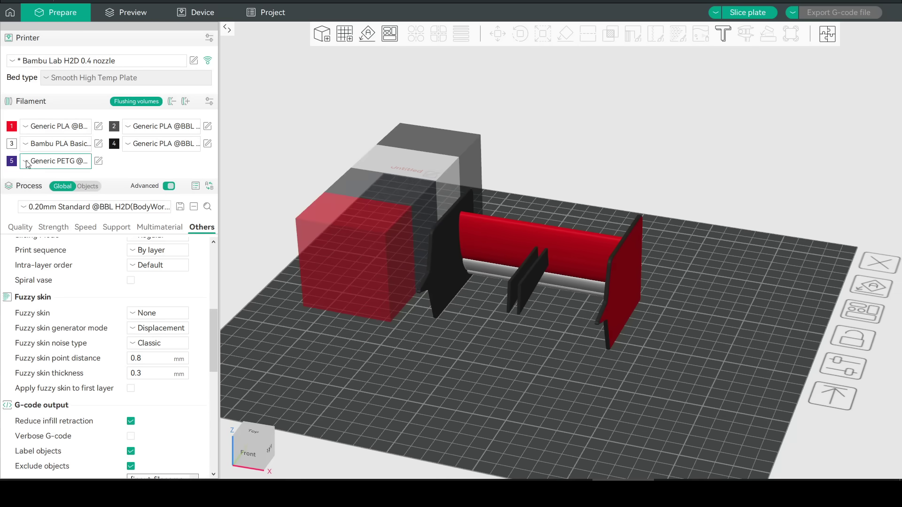
click(493, 237)
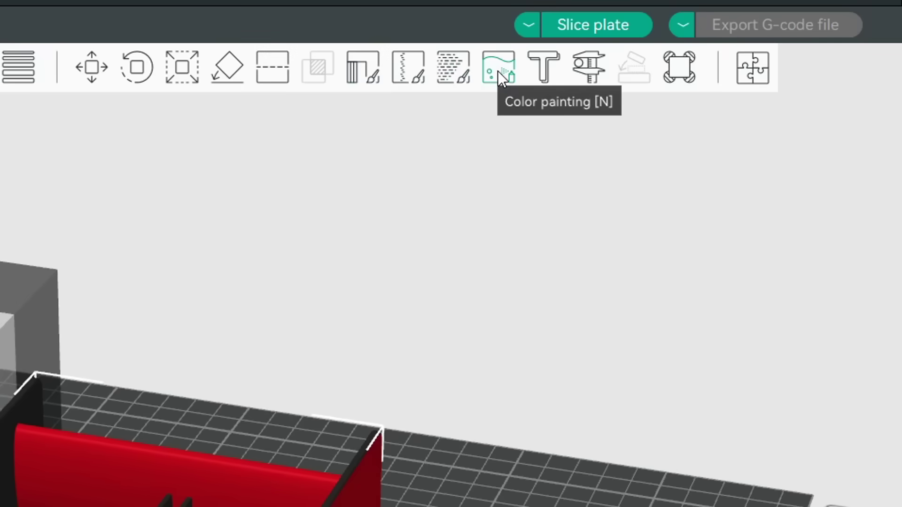
click(700, 34)
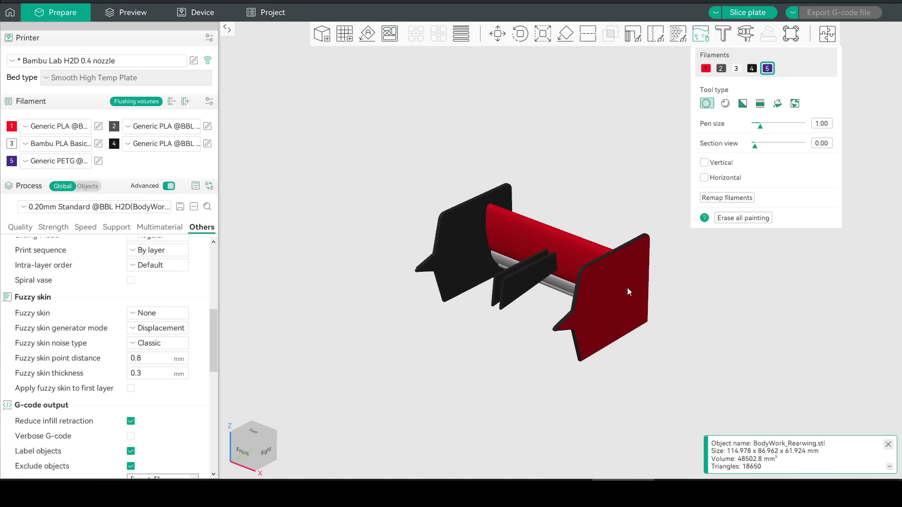
key(f)
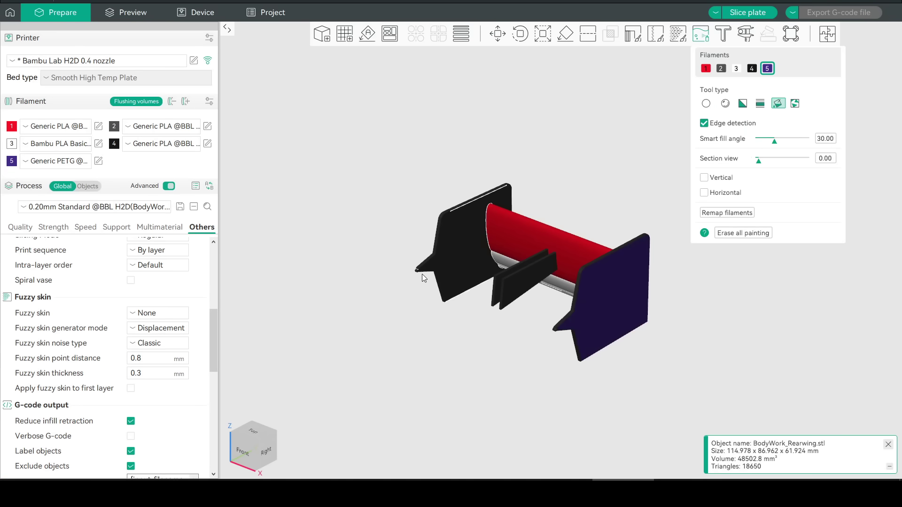
Fill the wing's end plate and main tube with filament 5
drag(422, 274, 427, 289)
click(446, 279)
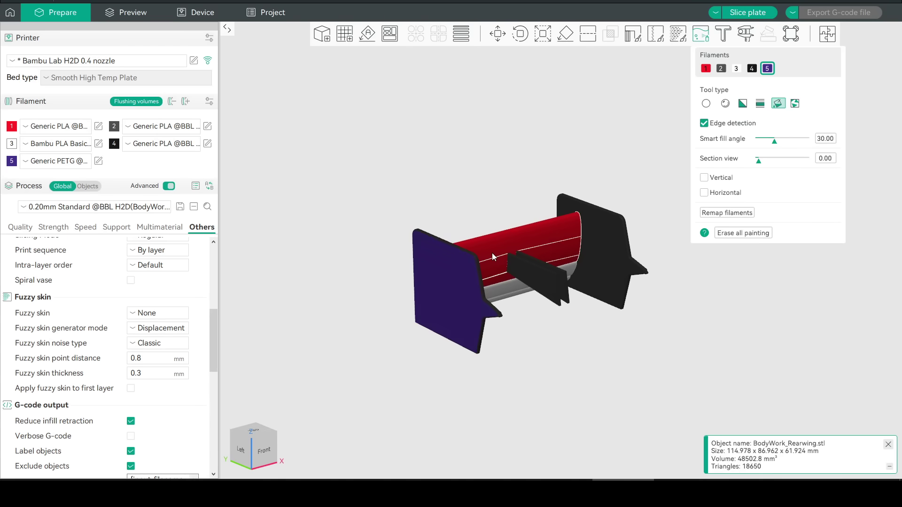
click(492, 253)
key(3)
drag(475, 204, 475, 222)
scroll(489, 266, up, 10)
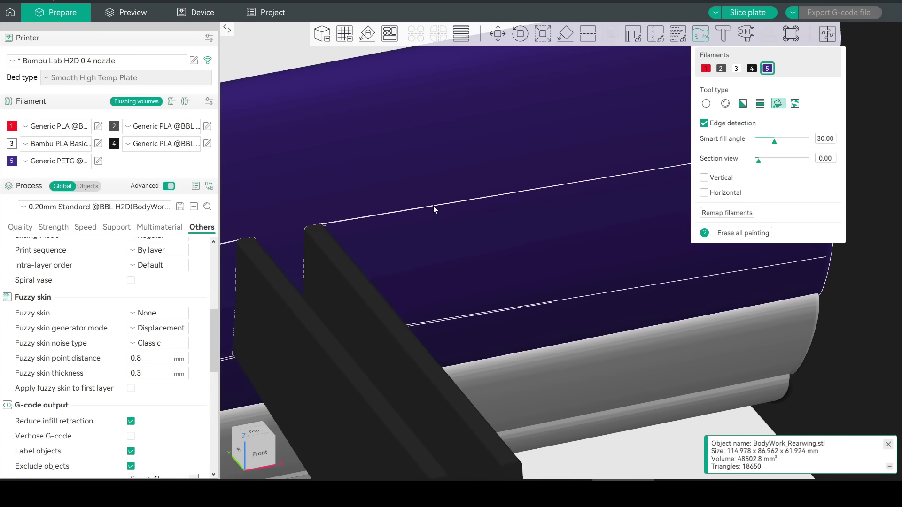
scroll(433, 205, up, 5)
drag(562, 379, 465, 141)
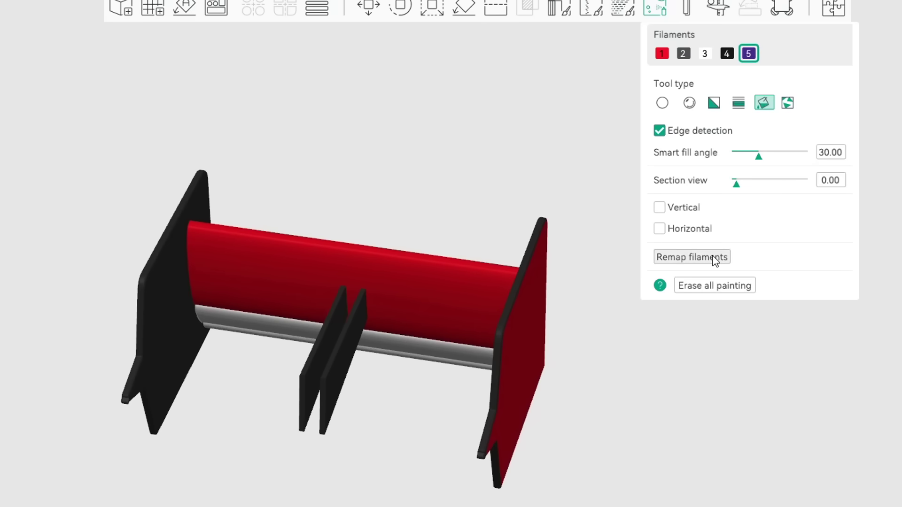
Remap the rear wing's filament 1 to filament 5, turning its red parts purple
click(713, 257)
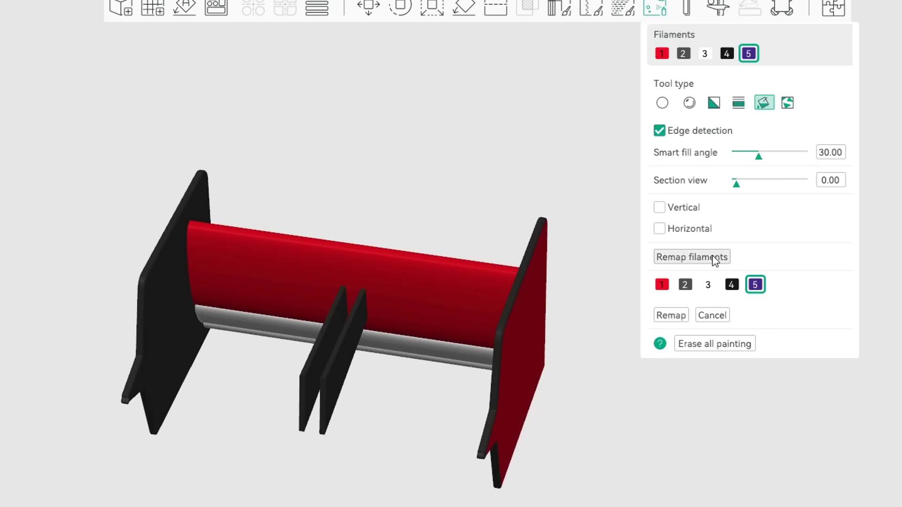
click(663, 287)
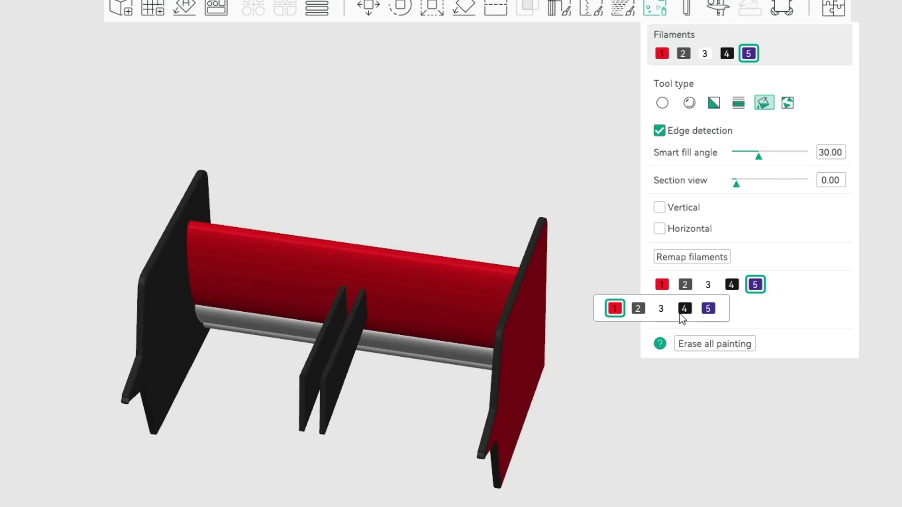
click(708, 309)
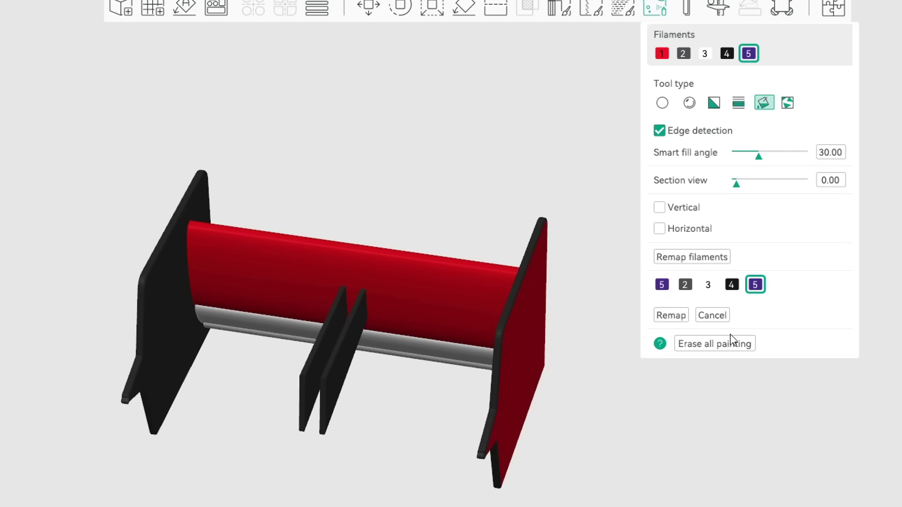
click(672, 316)
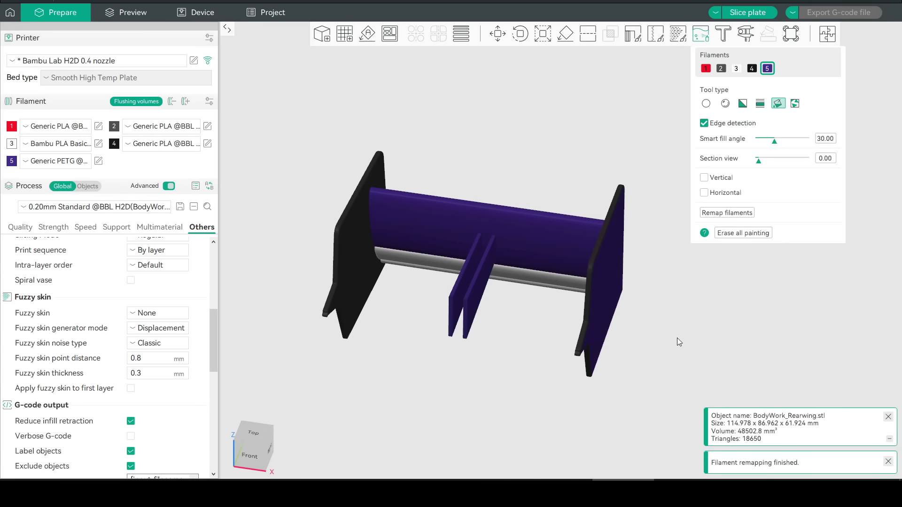